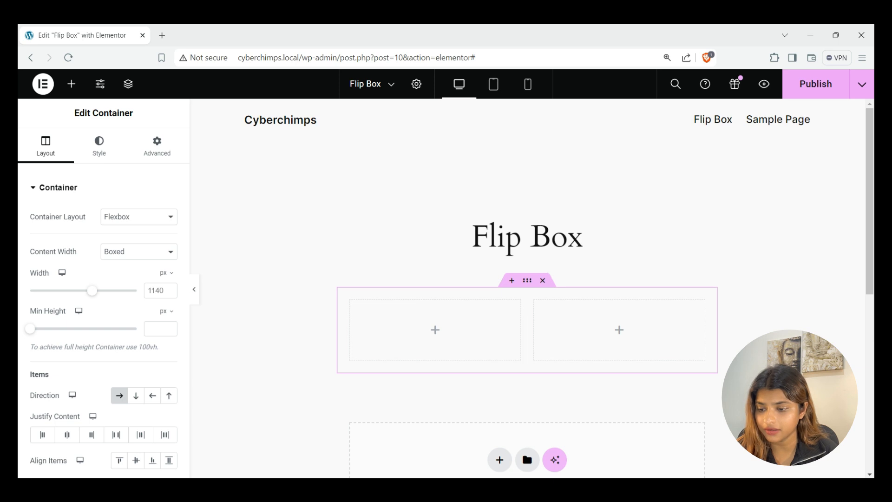
# Drag the RAE Flip Box widget from Responsive Addons for Elementor into the left column
pyautogui.click(71, 84)
pyautogui.scroll(-15, 103, 298)
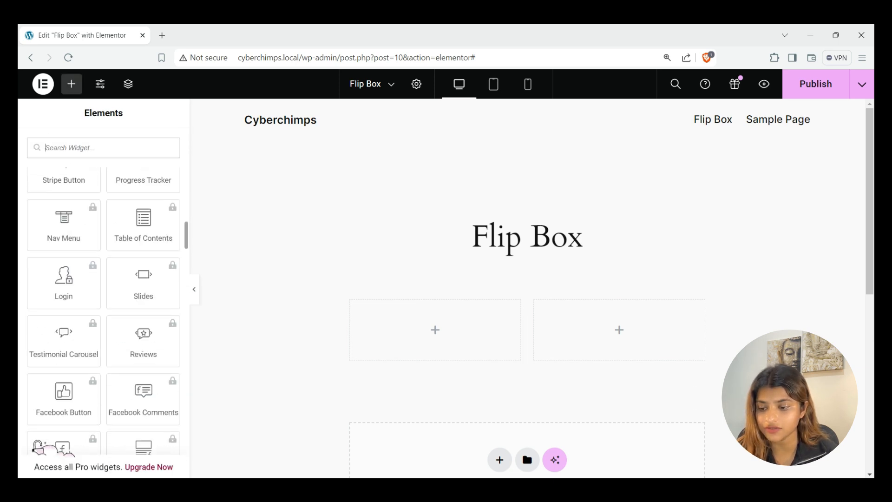
pyautogui.scroll(-15, 103, 297)
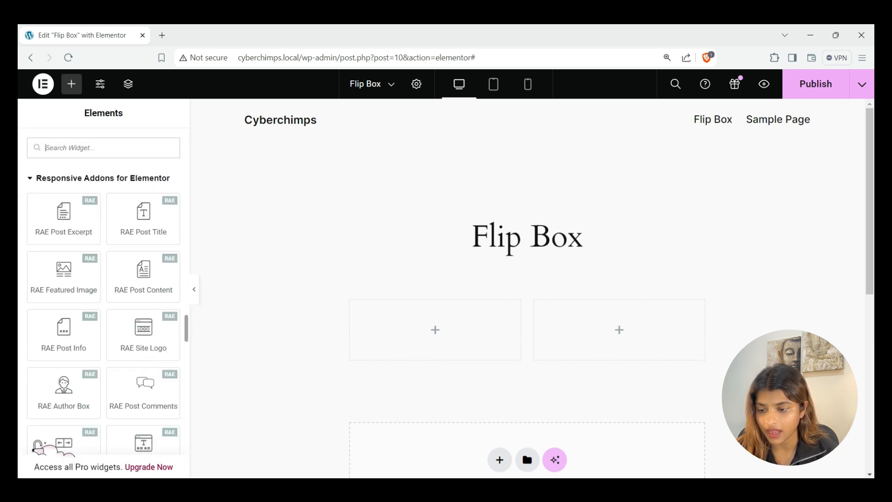
pyautogui.scroll(-10, 103, 297)
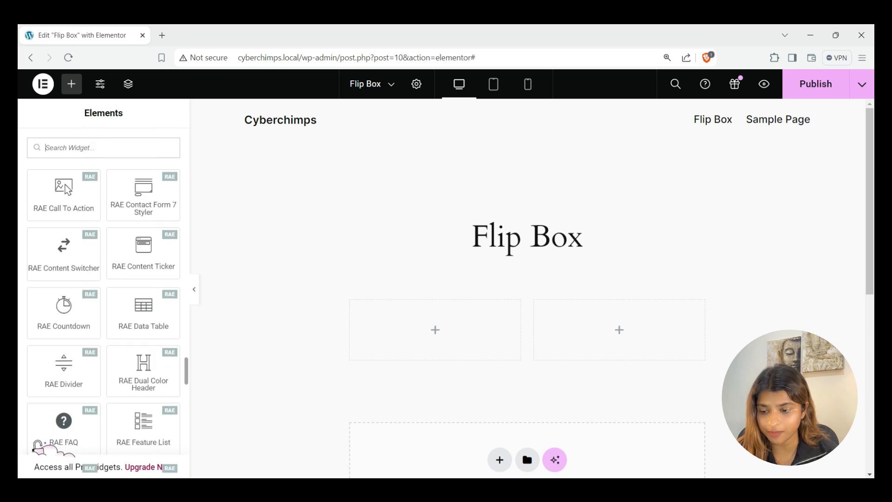
pyautogui.scroll(-4, 64, 292)
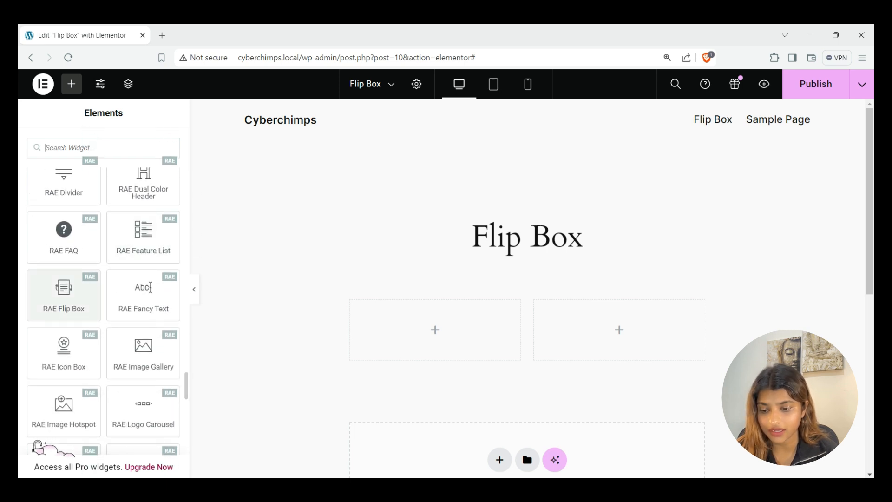
pyautogui.moveTo(63, 290); pyautogui.dragTo(425, 329)
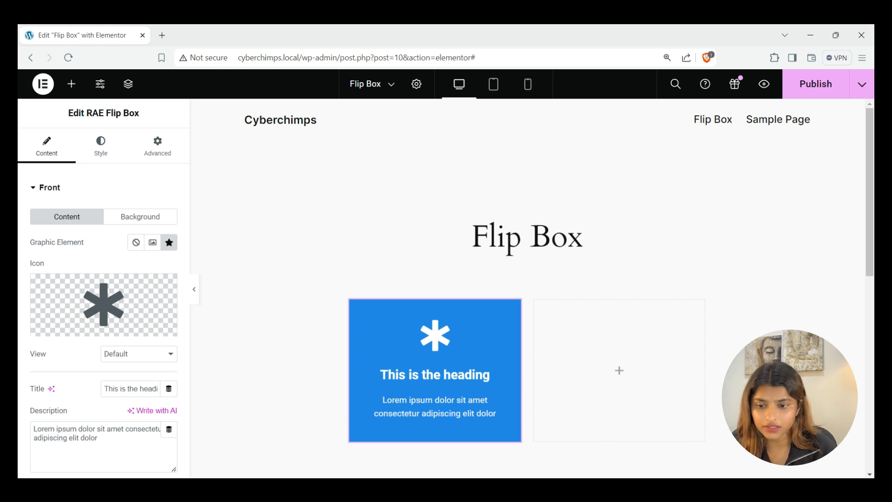
pyautogui.scroll(-1, 528, 288)
pyautogui.scroll(-1, 104, 302)
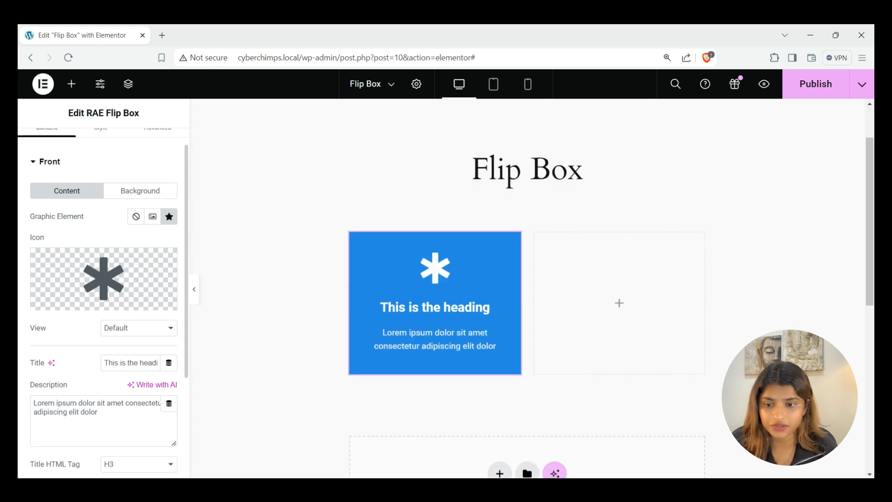
pyautogui.click(49, 161)
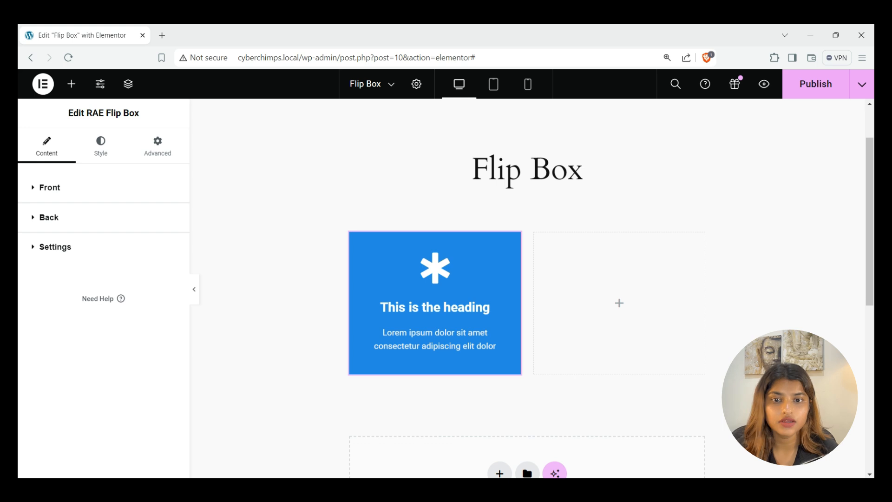
pyautogui.click(49, 187)
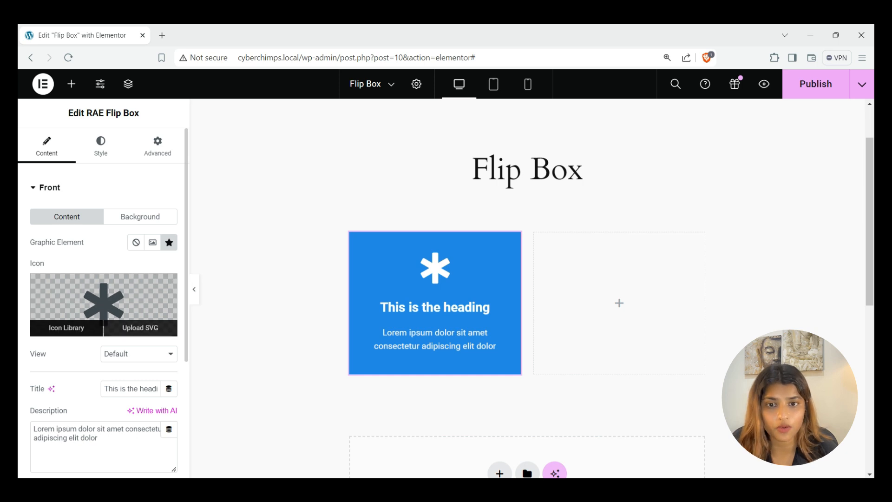
# Replace the front icon with Plus circle, found by searching 'plus' in the Icon Library
pyautogui.click(66, 327)
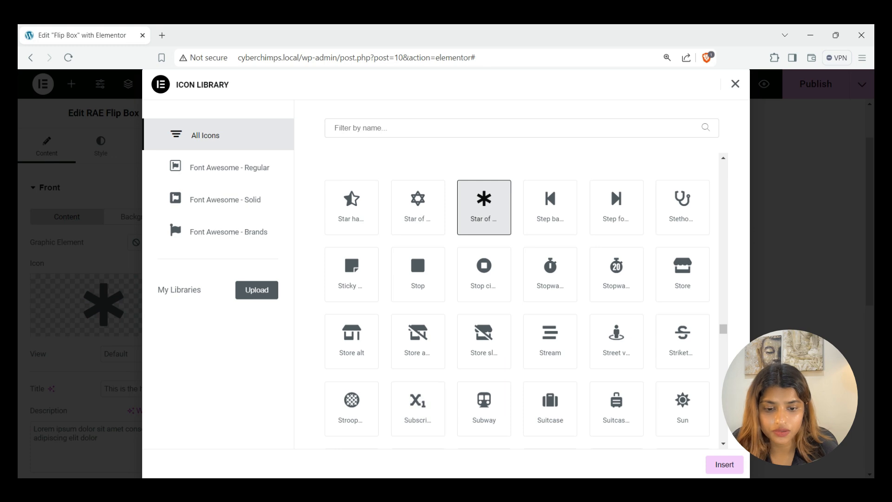
pyautogui.click(512, 128)
pyautogui.write('plus')
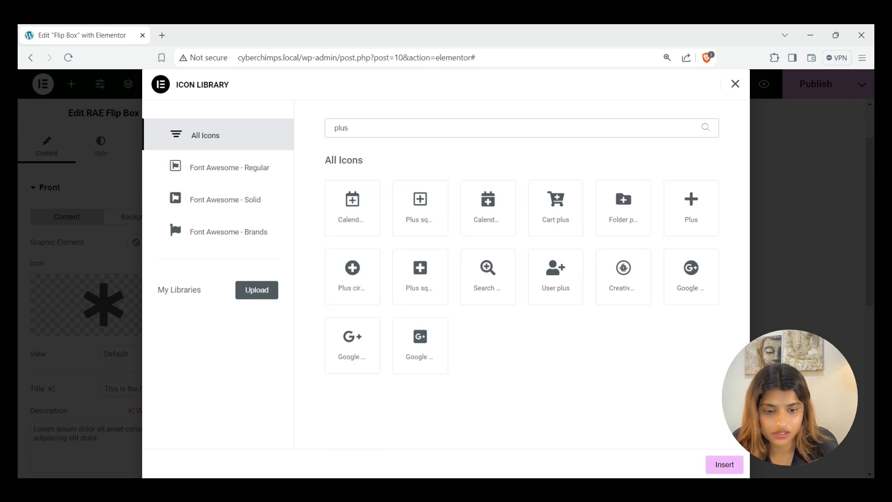
pyautogui.doubleClick(352, 277)
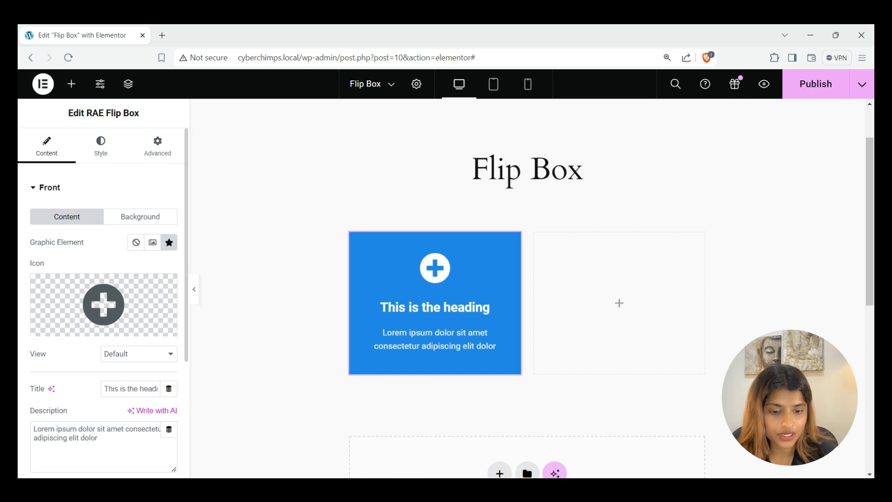
# Try the Stacked square and Framed circle icon views, then return the icon to Default view
pyautogui.click(139, 354)
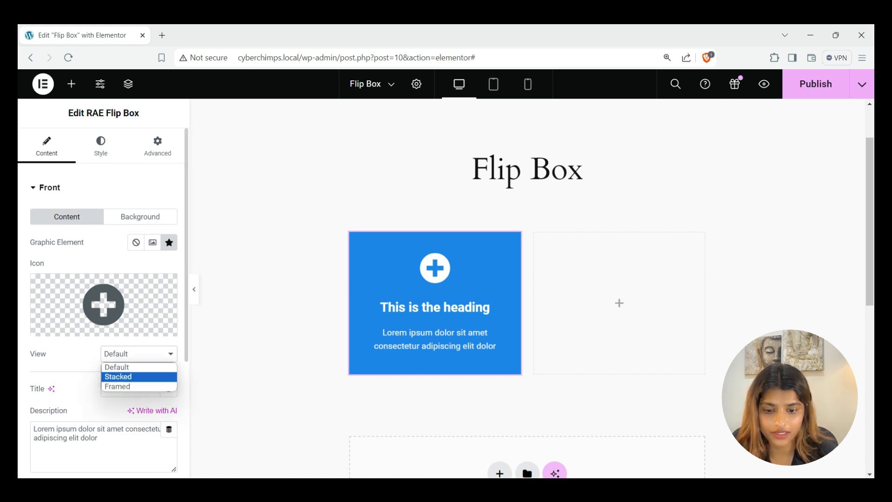
pyautogui.press('Return')
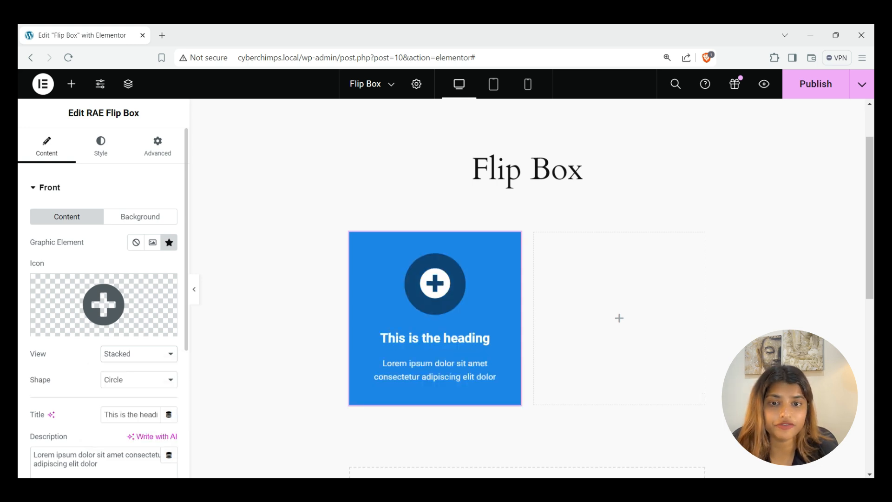
pyautogui.click(139, 379)
pyautogui.click(125, 403)
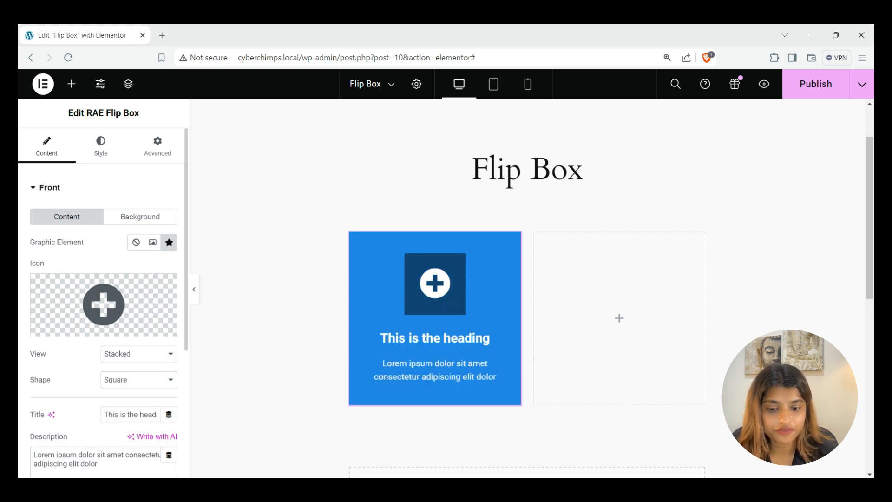
pyautogui.click(139, 354)
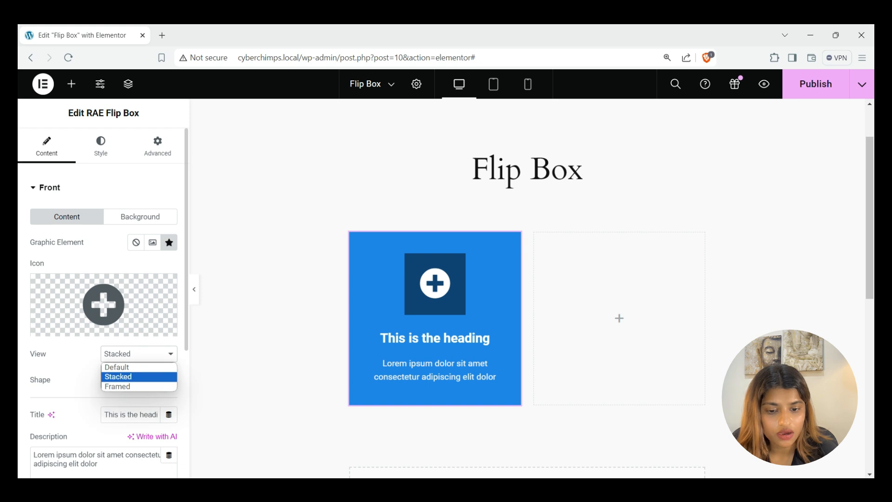
pyautogui.press('Return')
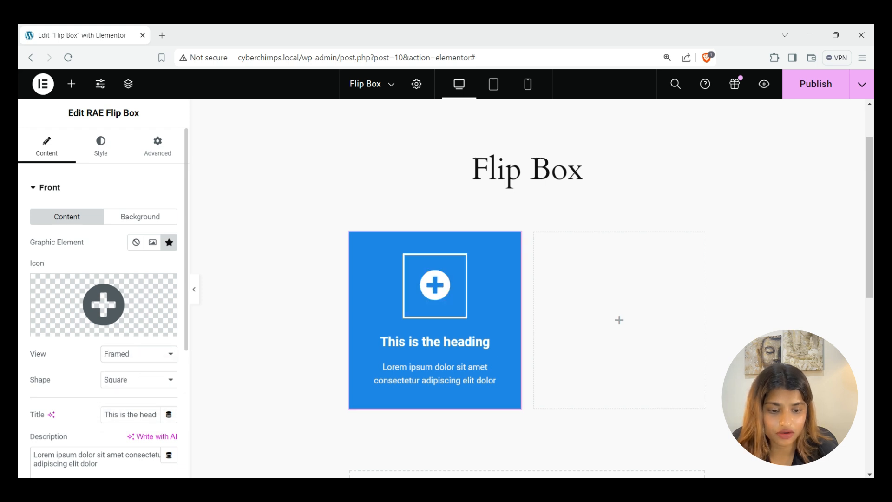
pyautogui.click(139, 380)
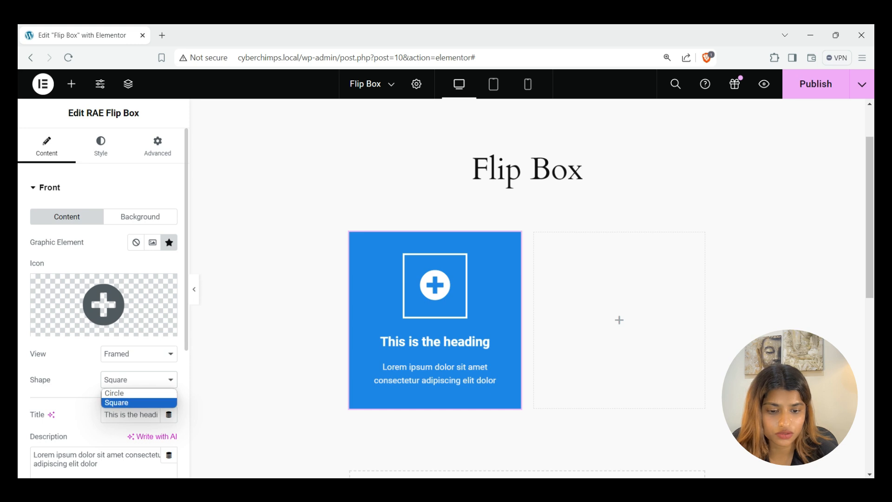
pyautogui.click(114, 393)
pyautogui.click(138, 354)
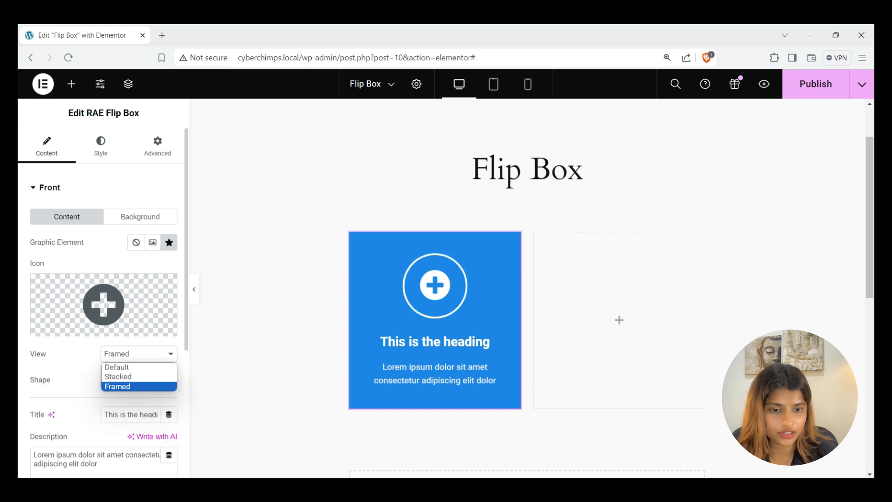
pyautogui.click(116, 367)
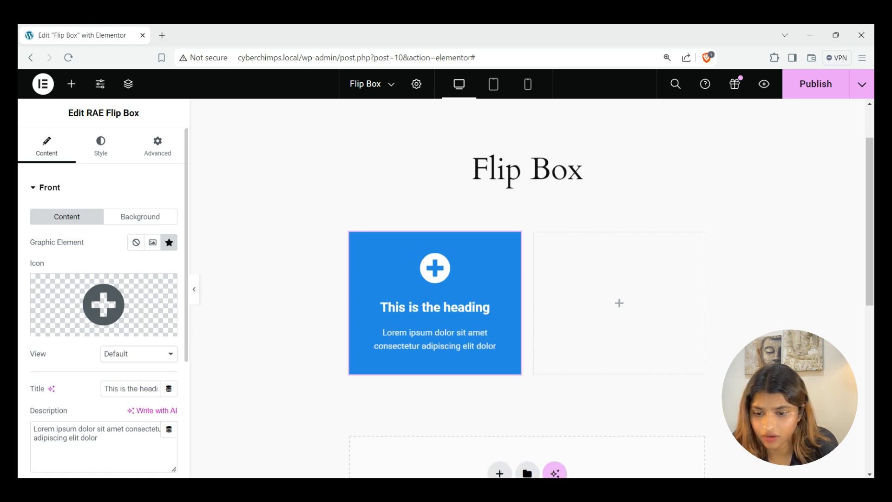
# Paste a person's name as the front title and 'Graphic Designer' as the description, keeping H3
pyautogui.scroll(-3, 104, 300)
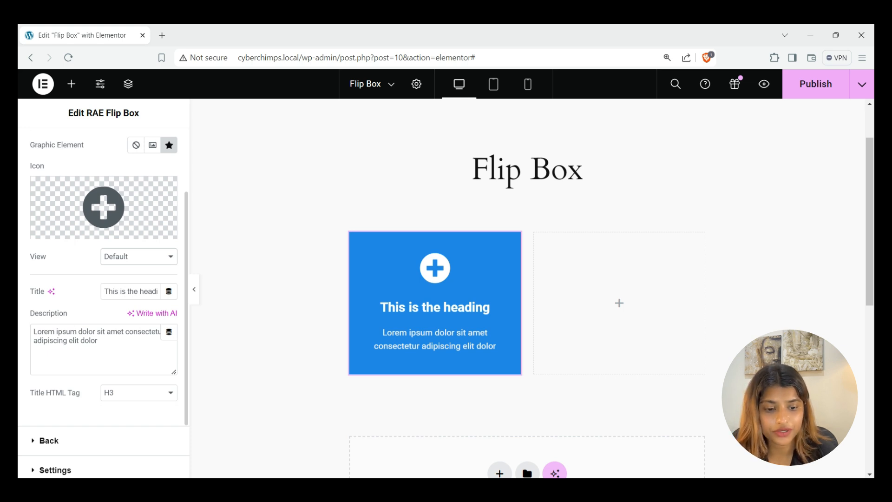
pyautogui.tripleClick(131, 291)
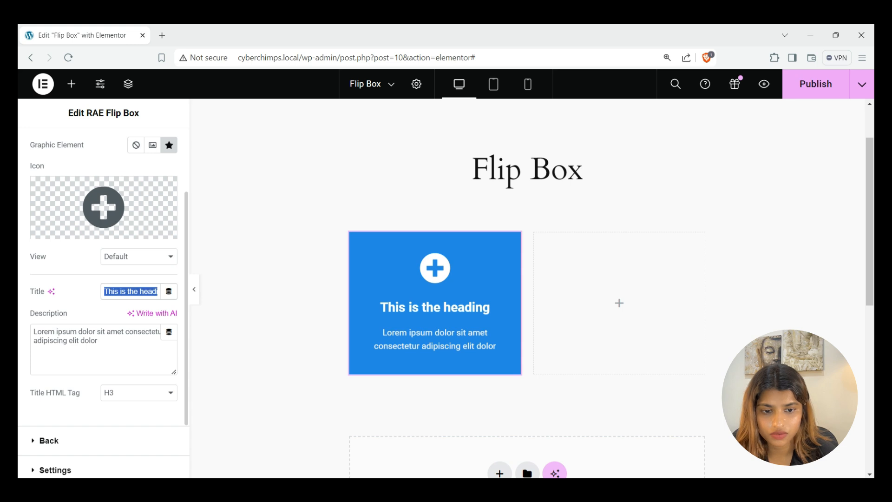
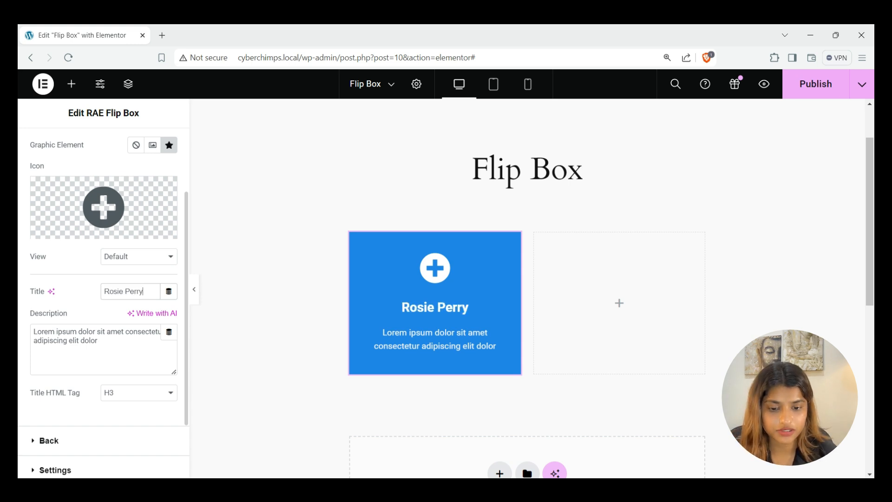
pyautogui.click(98, 341)
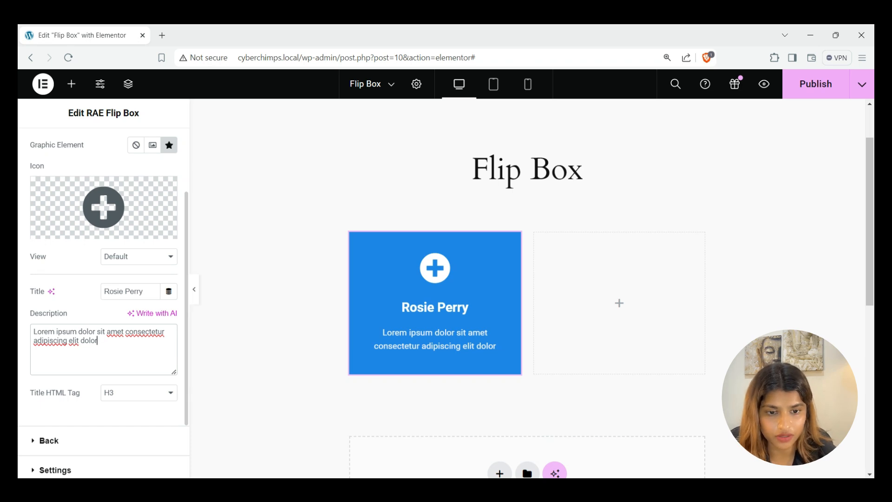
pyautogui.hotkey('ctrl', 'a')
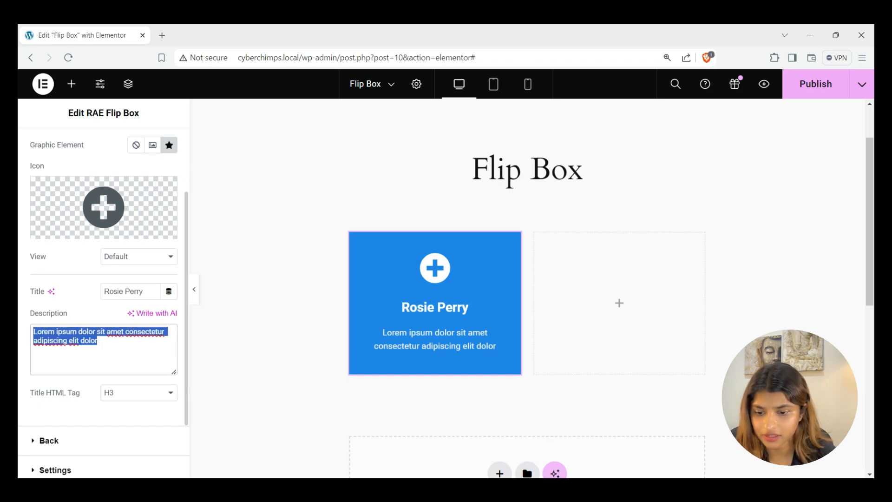
pyautogui.write('Graphic Designer')
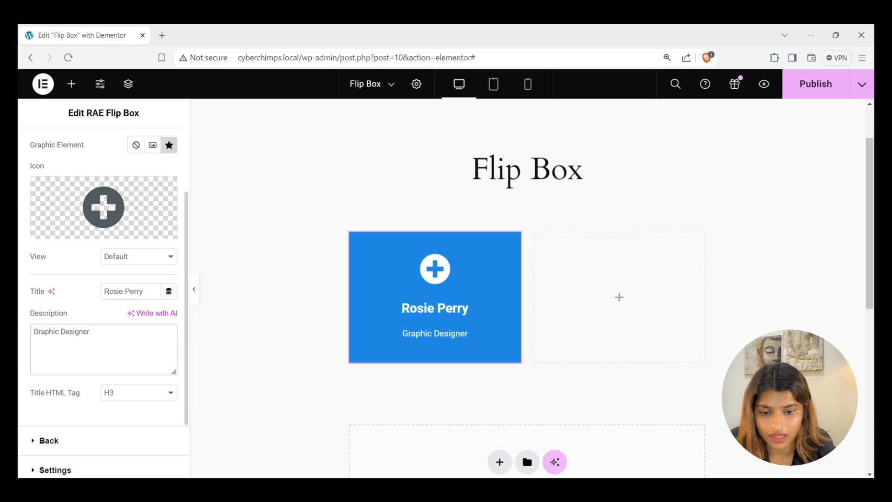
pyautogui.scroll(-2, 104, 305)
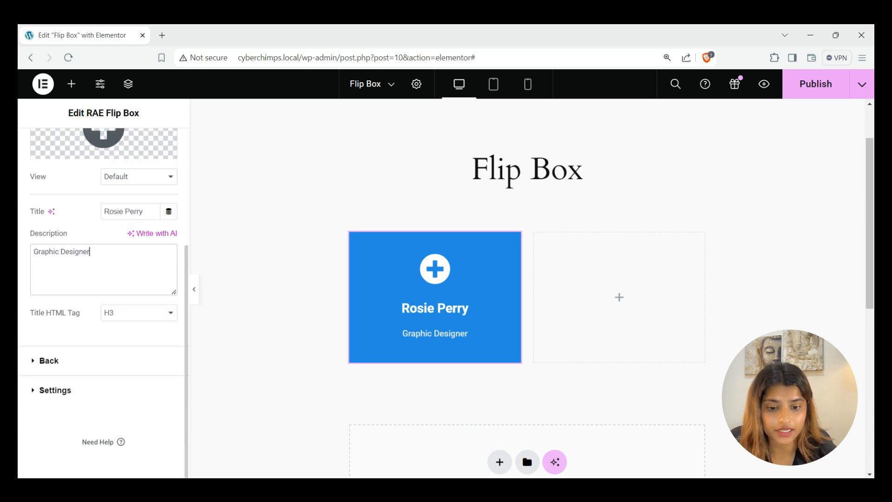
pyautogui.click(139, 312)
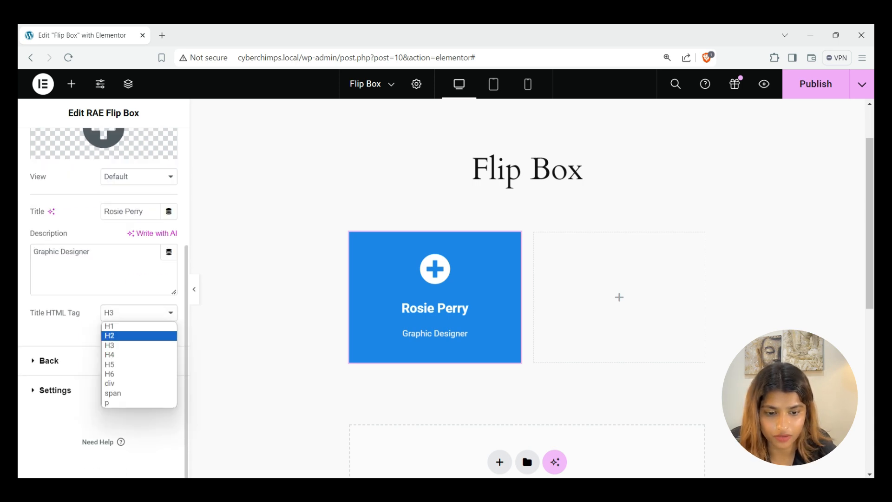
pyautogui.click(139, 346)
pyautogui.scroll(4, 103, 302)
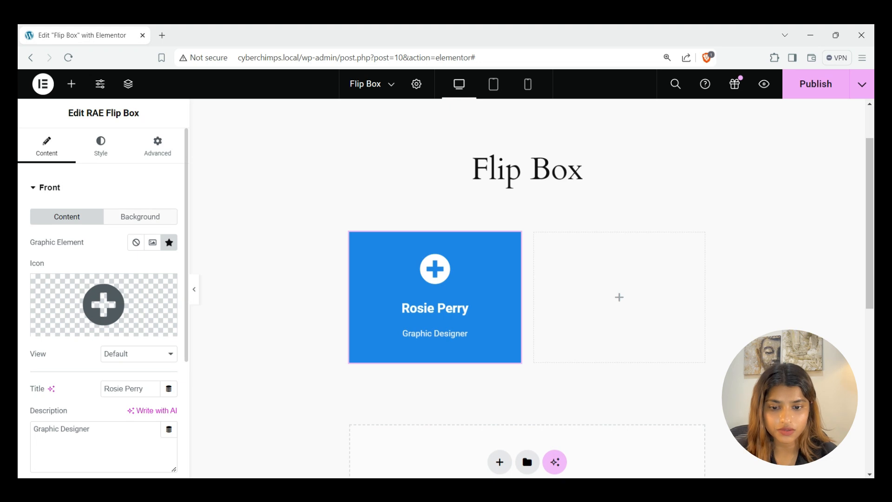
pyautogui.click(140, 216)
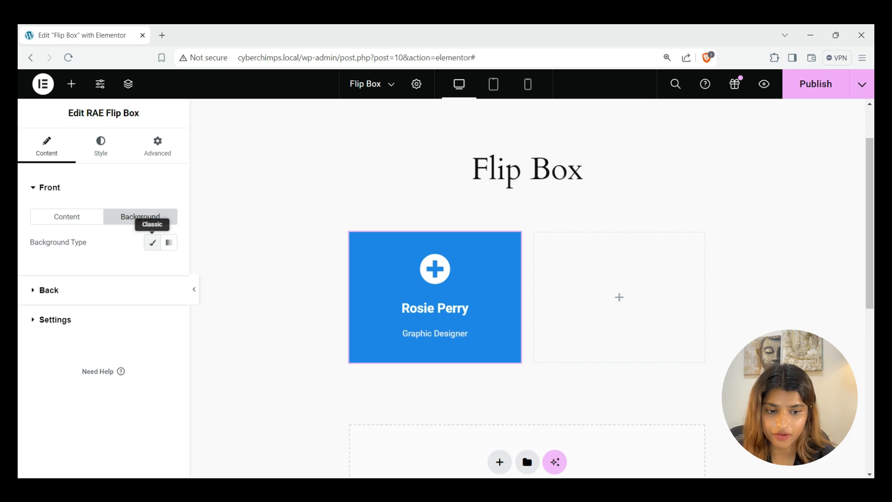
# Give the front a Classic background using the portrait photo from the media library
pyautogui.click(152, 242)
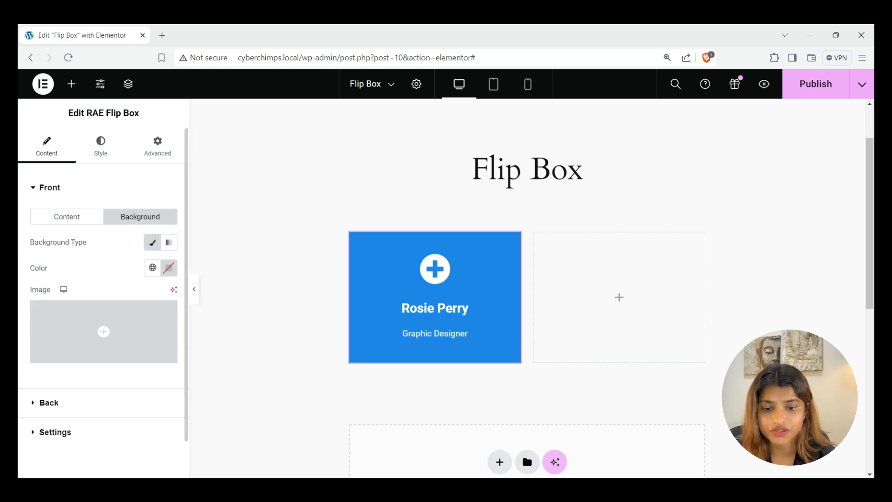
pyautogui.scroll(-1, 103, 279)
pyautogui.click(99, 311)
pyautogui.click(213, 236)
pyautogui.click(827, 442)
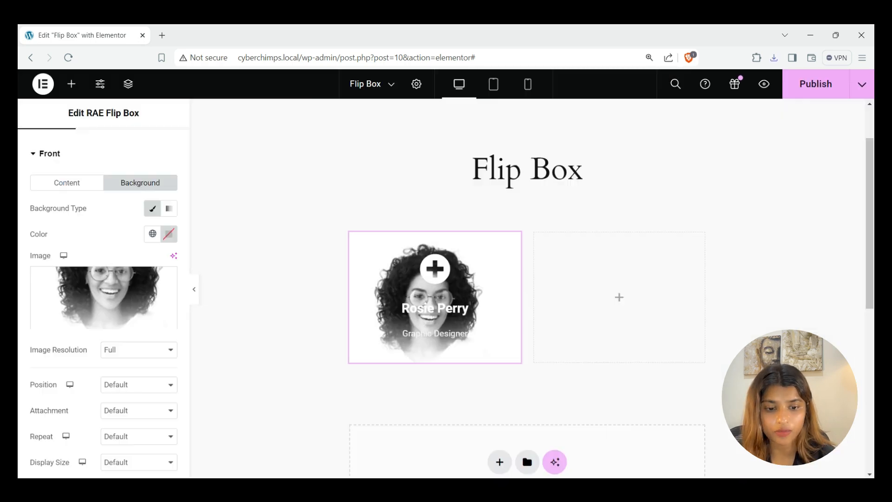
# Keep Full resolution, anchor the portrait at Top Center and size it to Cover
pyautogui.scroll(-3, 102, 302)
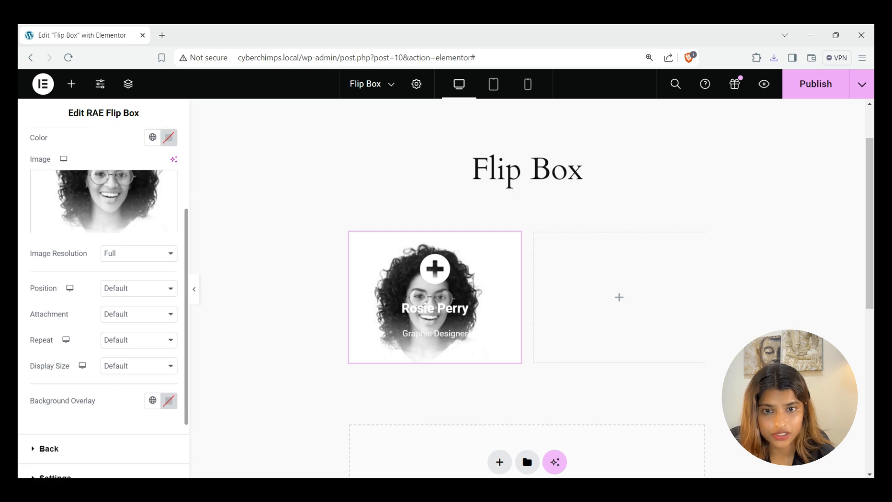
pyautogui.click(139, 240)
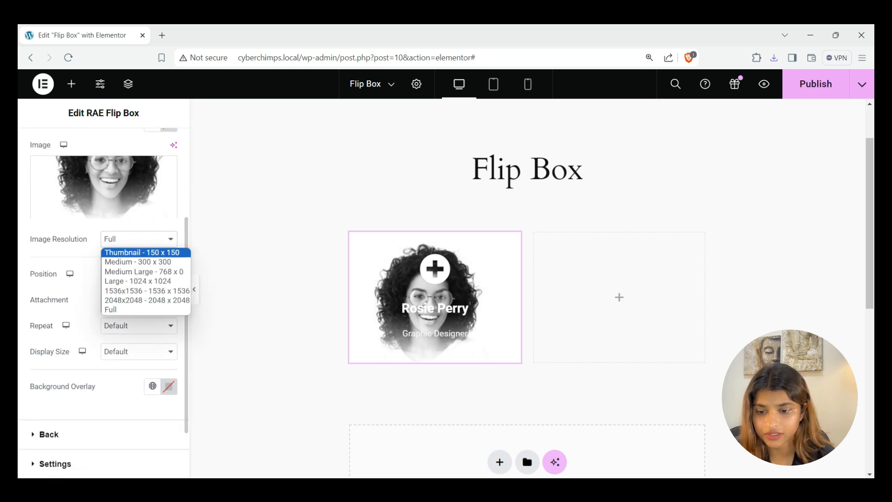
pyautogui.click(139, 309)
pyautogui.click(139, 300)
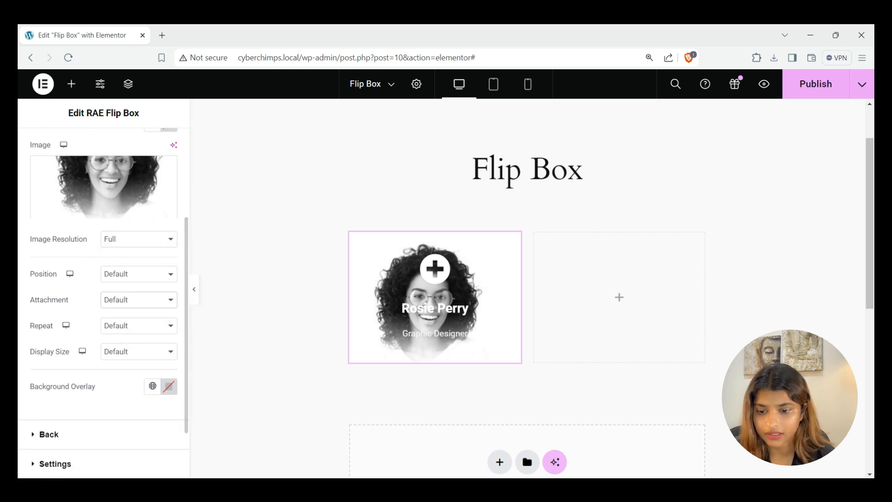
pyautogui.click(139, 274)
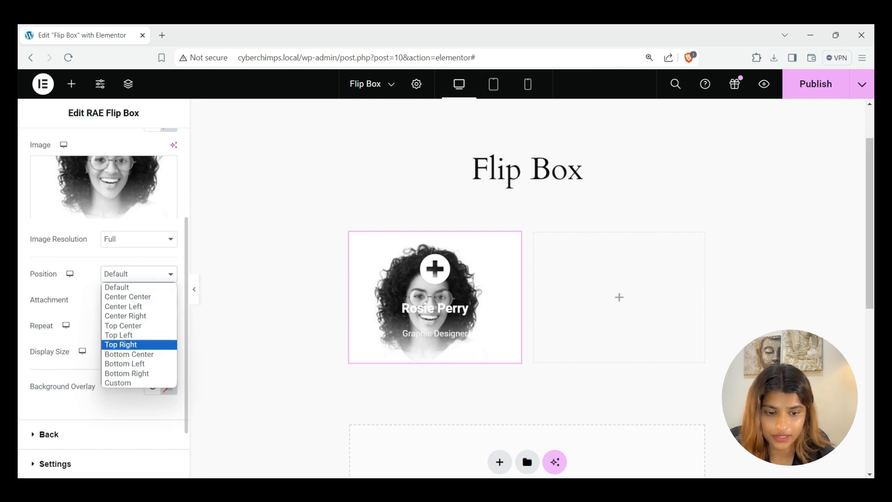
pyautogui.click(130, 326)
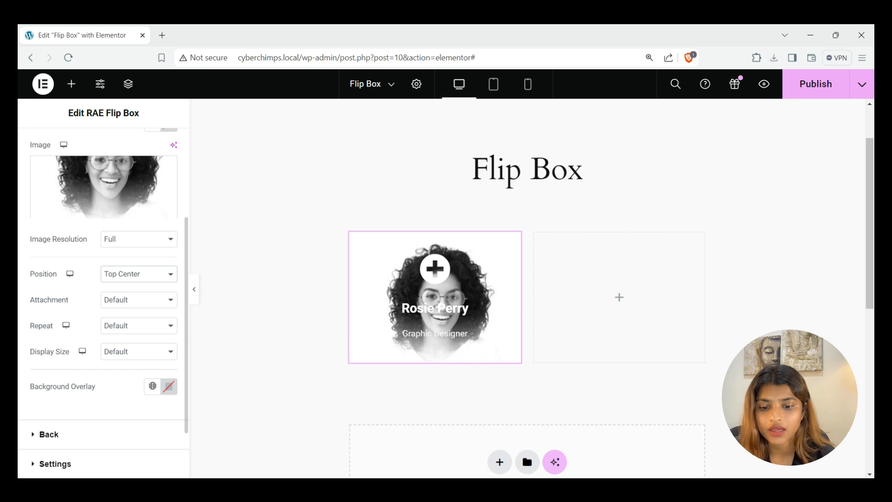
pyautogui.click(139, 299)
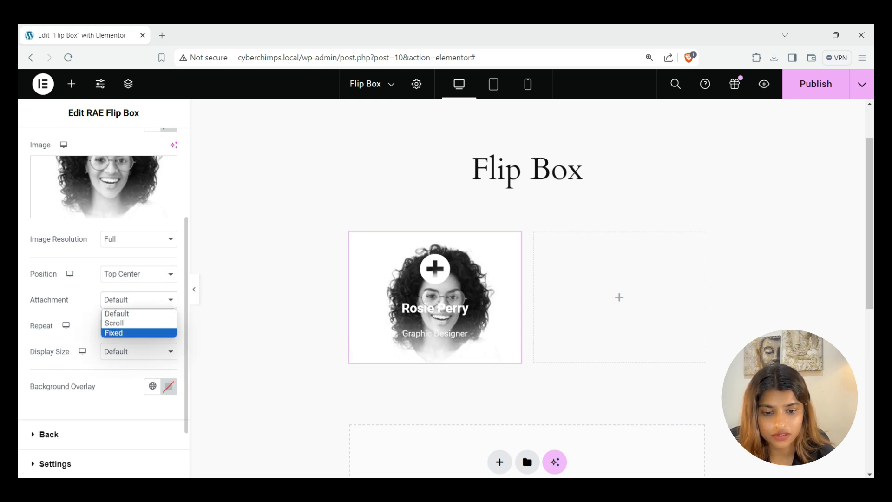
pyautogui.click(139, 313)
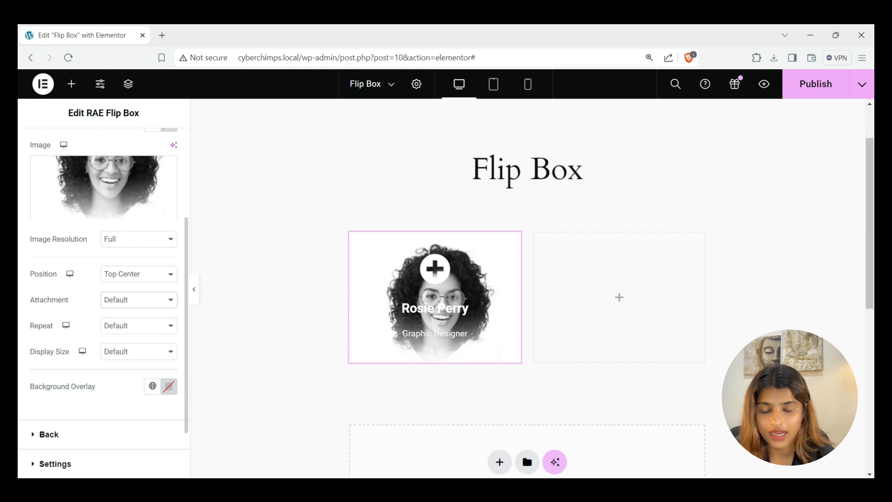
pyautogui.click(139, 326)
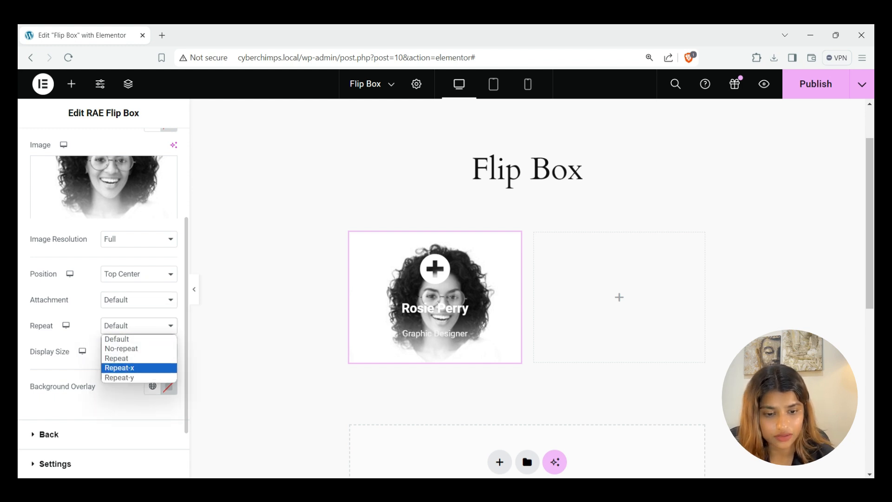
pyautogui.click(139, 339)
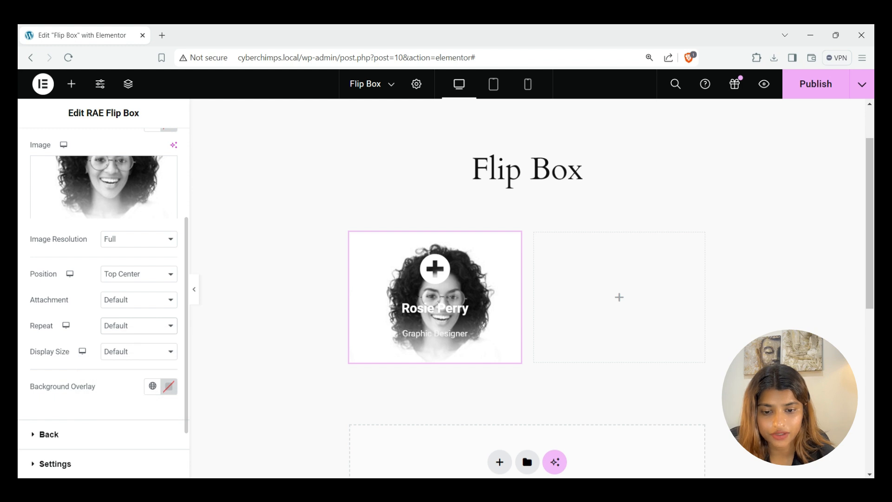
pyautogui.click(139, 351)
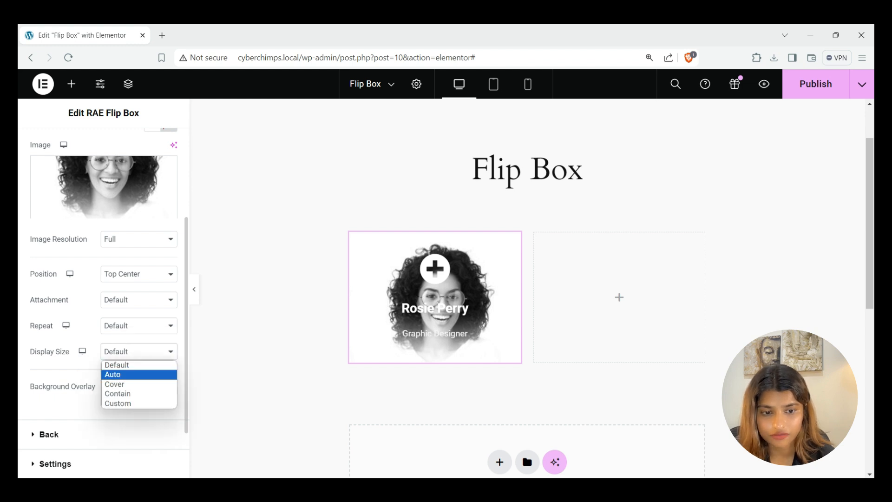
pyautogui.click(116, 383)
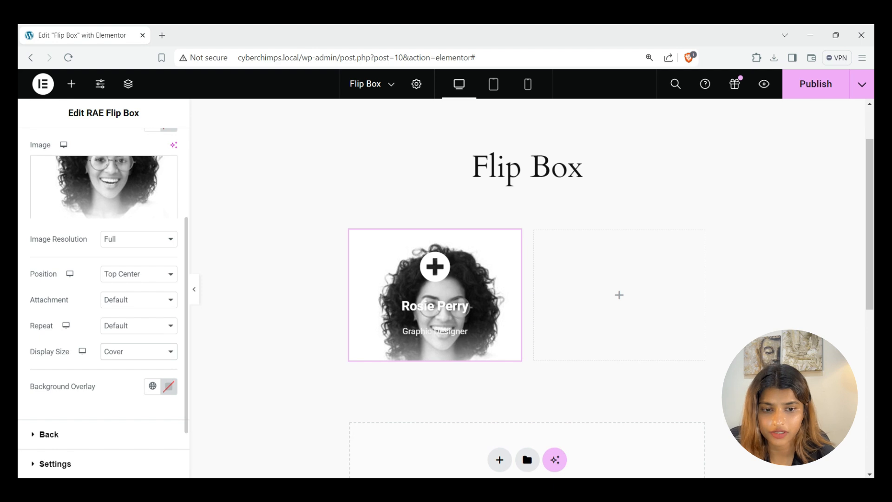
pyautogui.click(169, 386)
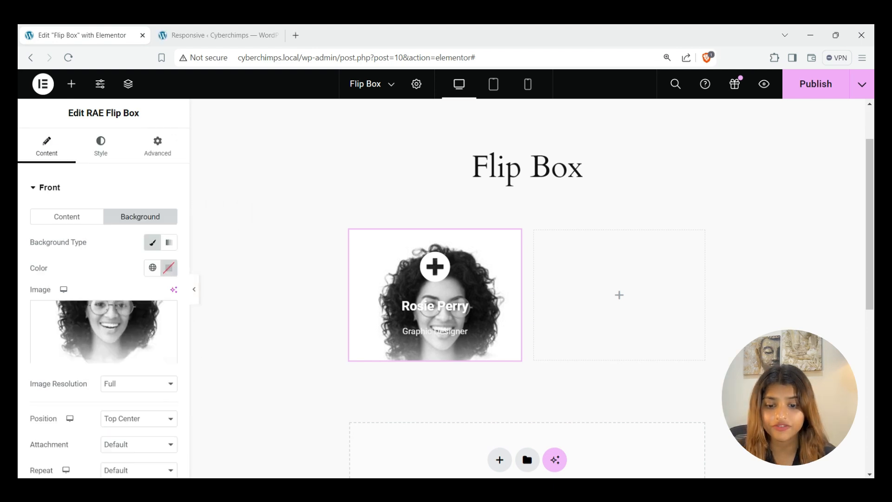
# Make the front background a gradient of #B63636 at 30% and #2942F2 at 31%
pyautogui.click(169, 242)
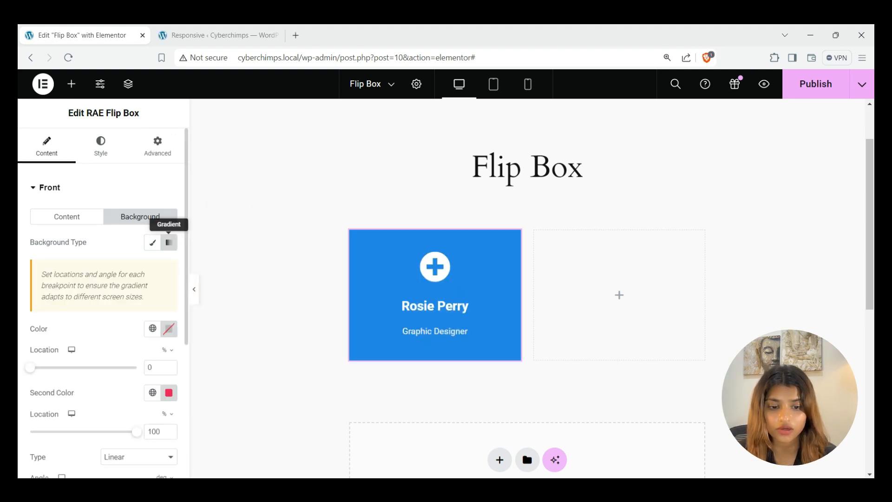
pyautogui.scroll(-1, 170, 242)
pyautogui.scroll(-3, 103, 302)
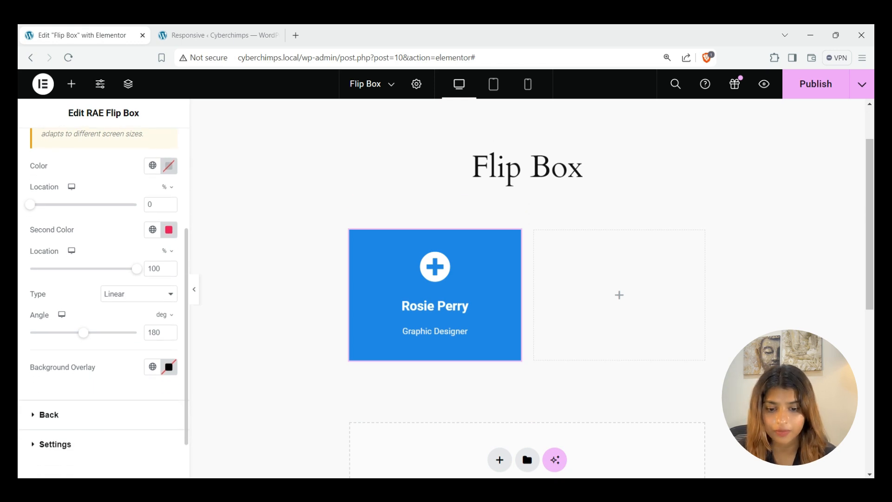
pyautogui.click(169, 166)
pyautogui.moveTo(168, 307); pyautogui.dragTo(198, 241)
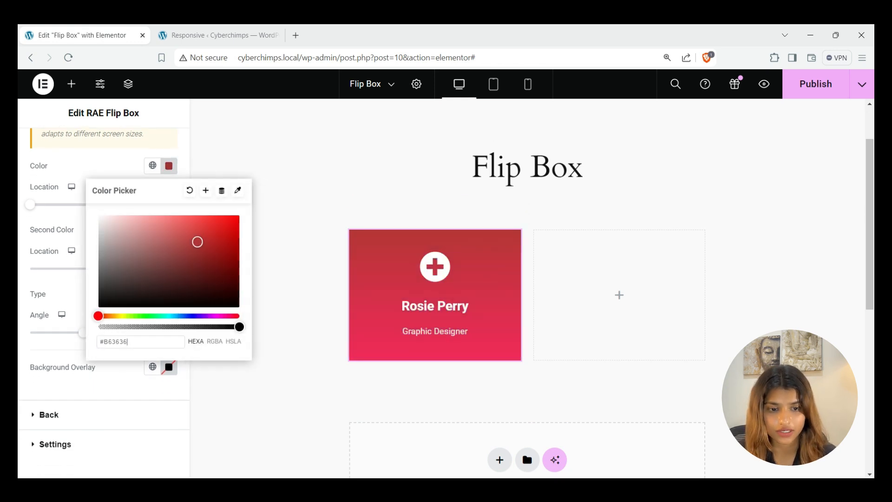
pyautogui.click(168, 166)
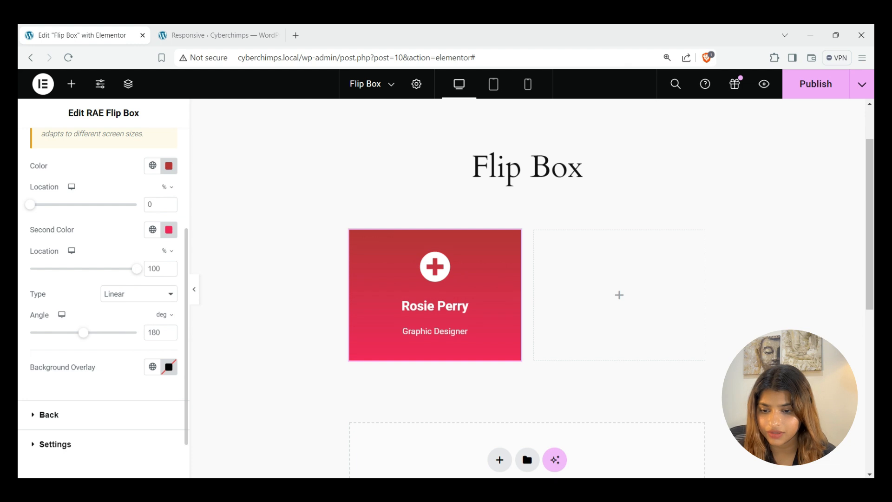
pyautogui.moveTo(30, 205); pyautogui.dragTo(62, 205)
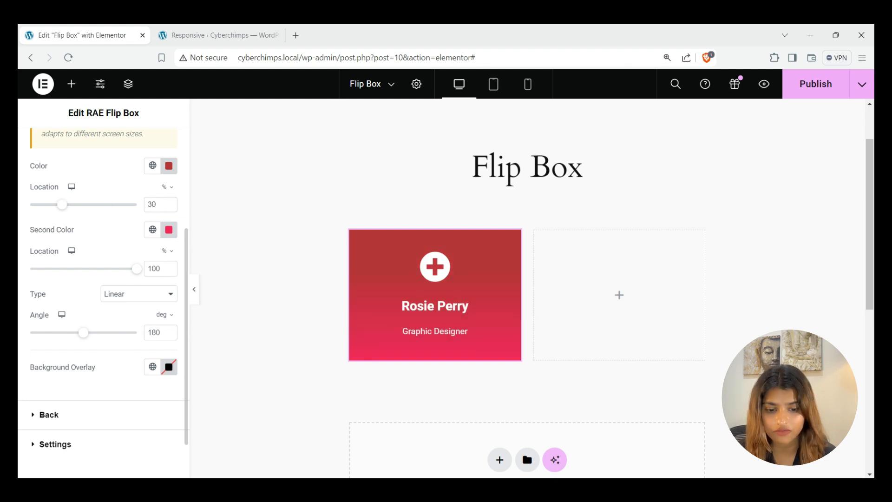
pyautogui.click(168, 229)
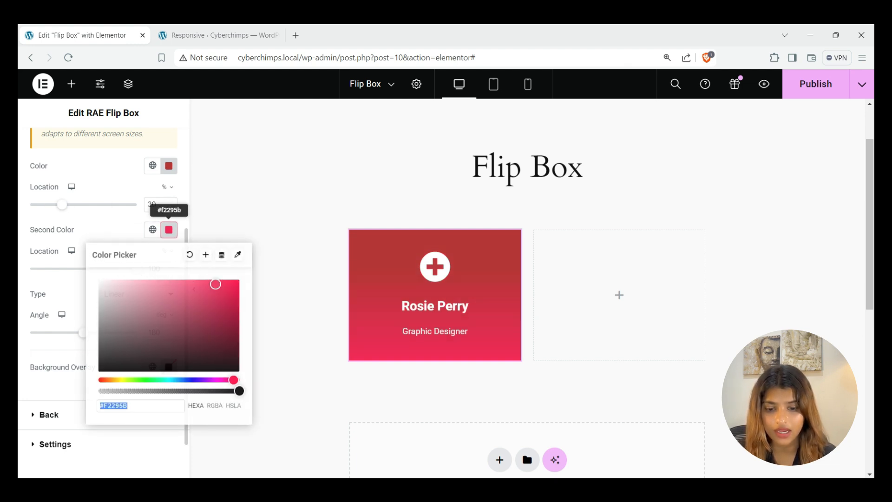
pyautogui.moveTo(234, 380); pyautogui.dragTo(189, 380)
pyautogui.click(111, 230)
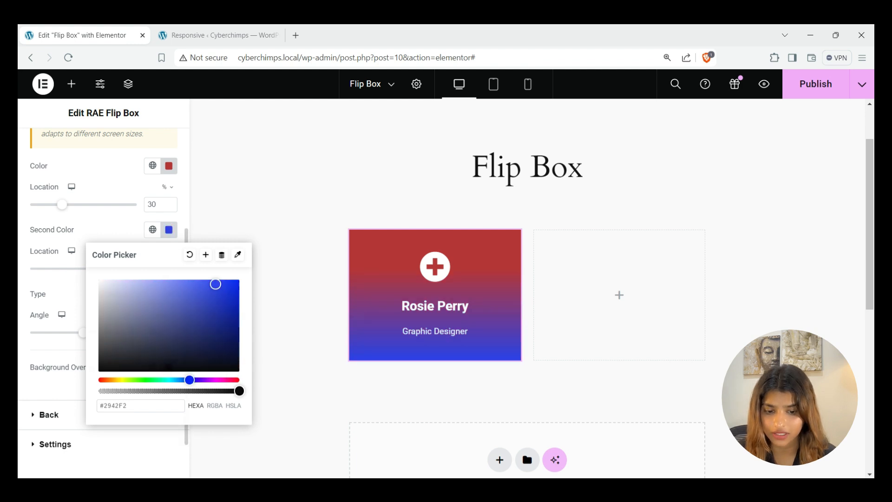
pyautogui.moveTo(136, 269); pyautogui.dragTo(63, 268)
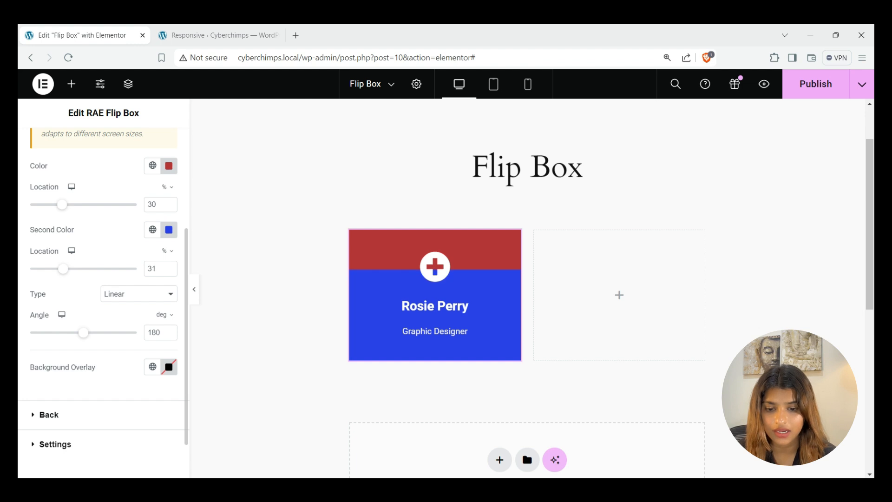
# Set the gradient type to Linear with a 230-degree angle
pyautogui.click(139, 294)
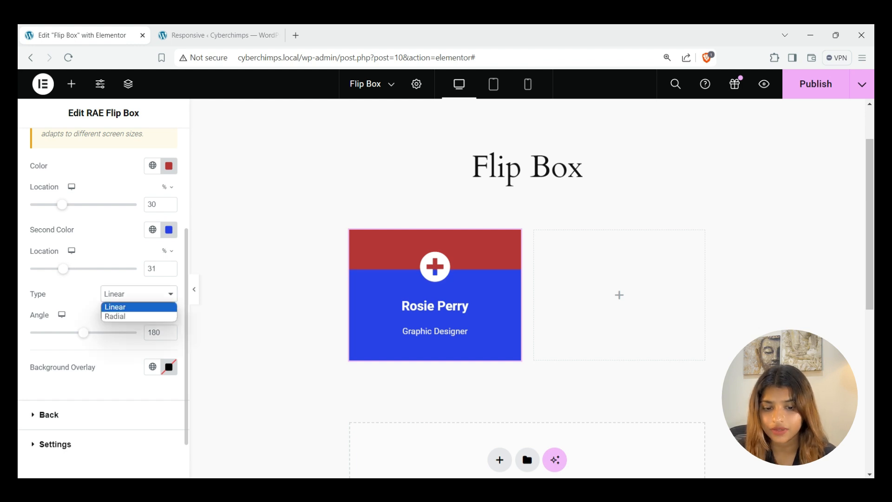
pyautogui.click(130, 317)
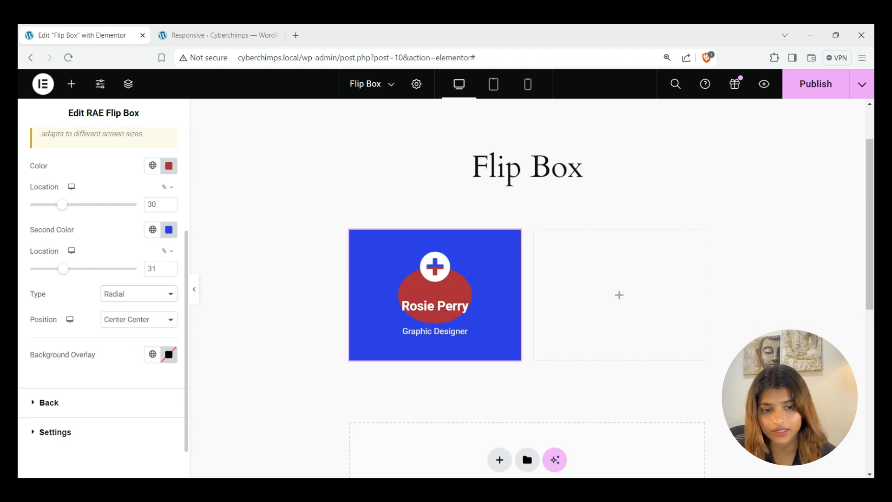
pyautogui.click(139, 294)
pyautogui.click(131, 305)
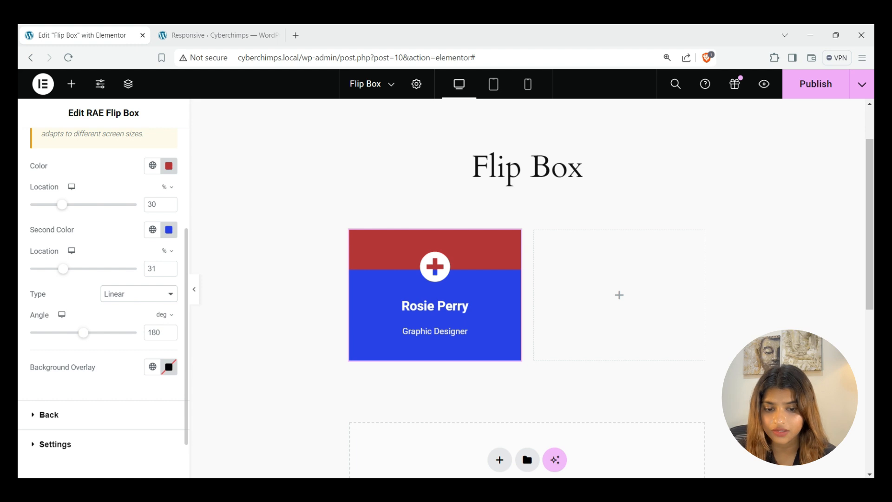
pyautogui.moveTo(83, 333)
pyautogui.mouseDown()
pyautogui.moveTo(70, 333)
pyautogui.moveTo(97, 332)
pyautogui.mouseUp()
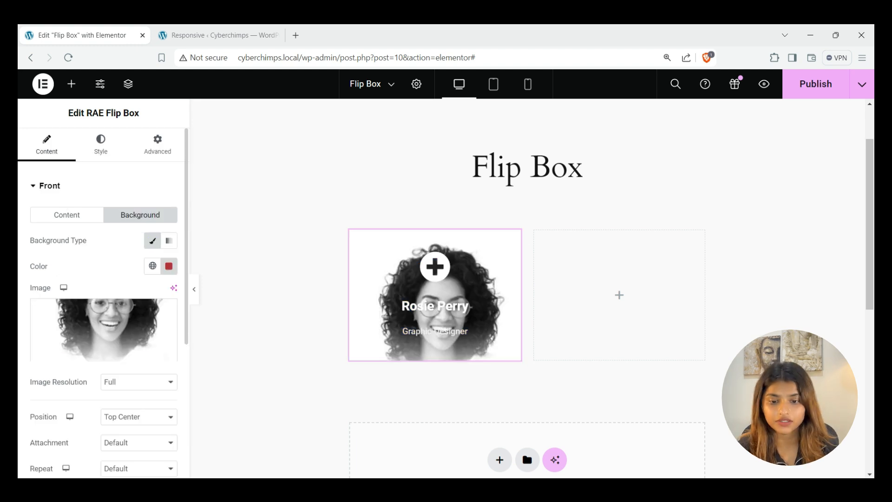
pyautogui.click(50, 186)
pyautogui.click(48, 217)
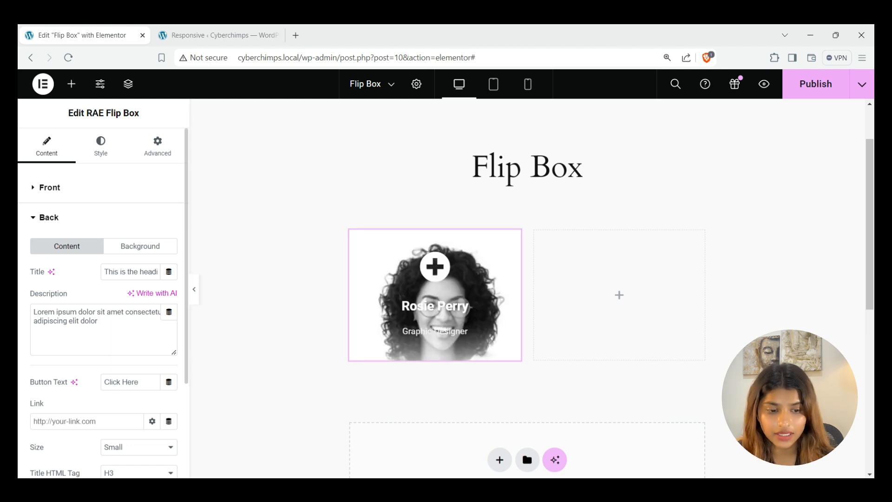
# Replace the back description with the quote 'Design is thinking made visual.'
pyautogui.scroll(-3, 102, 302)
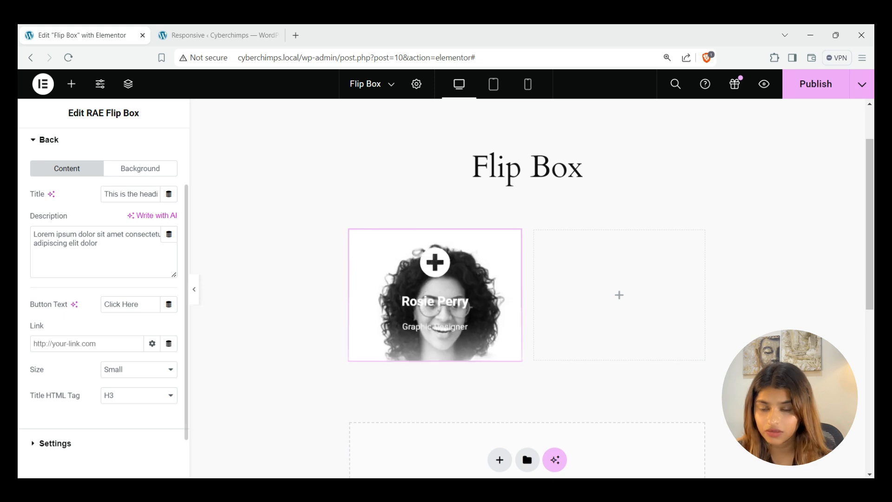
pyautogui.tripleClick(133, 194)
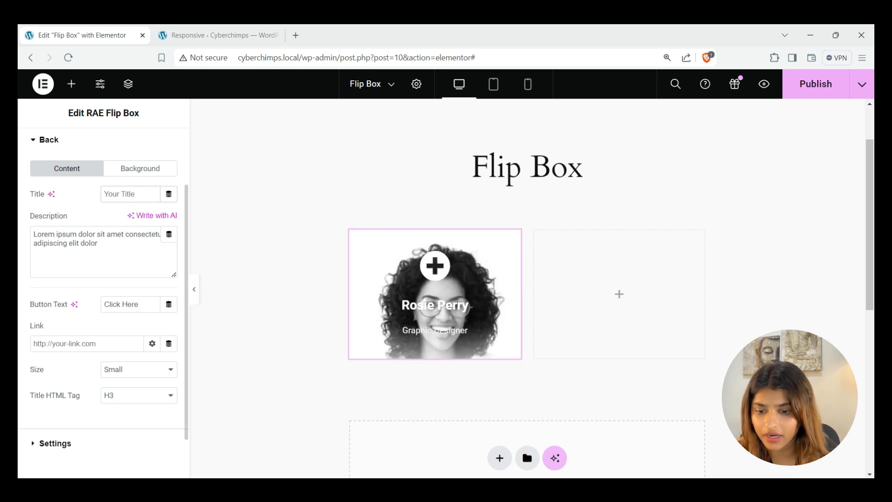
pyautogui.hotkey('ctrl', 'a')
pyautogui.write('"Design is thinking made visual."')
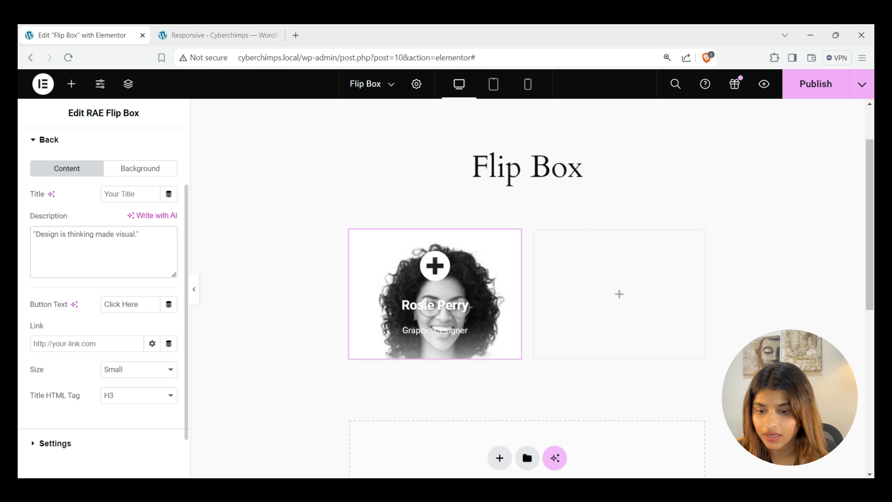
# Change the back button text to 'Follow Me' and its link to #
pyautogui.moveTo(146, 305); pyautogui.dragTo(103, 304)
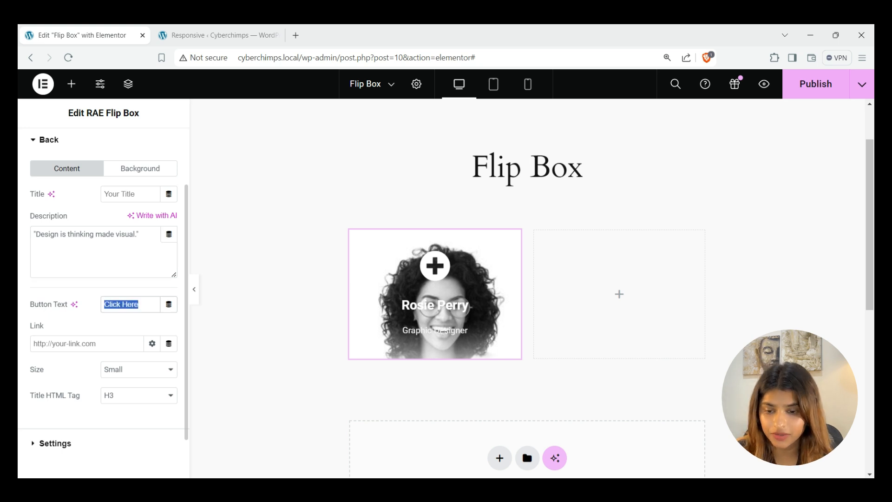
pyautogui.write('Follow Me')
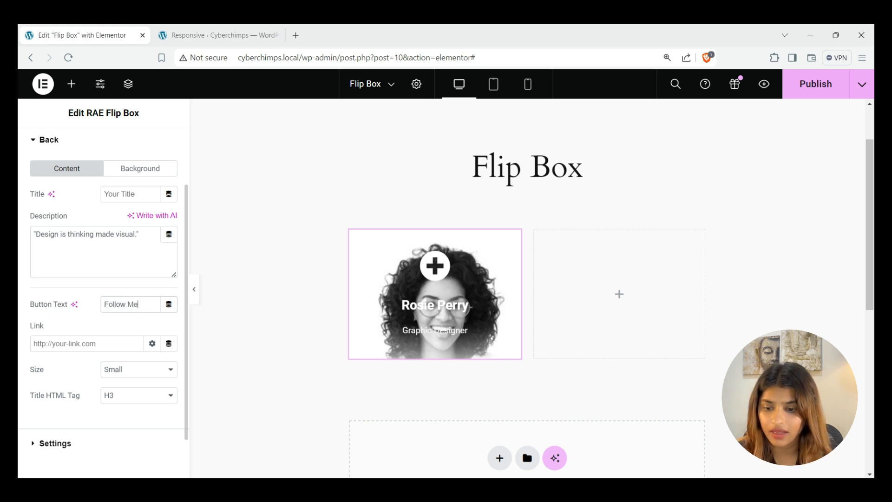
pyautogui.press('Tab')
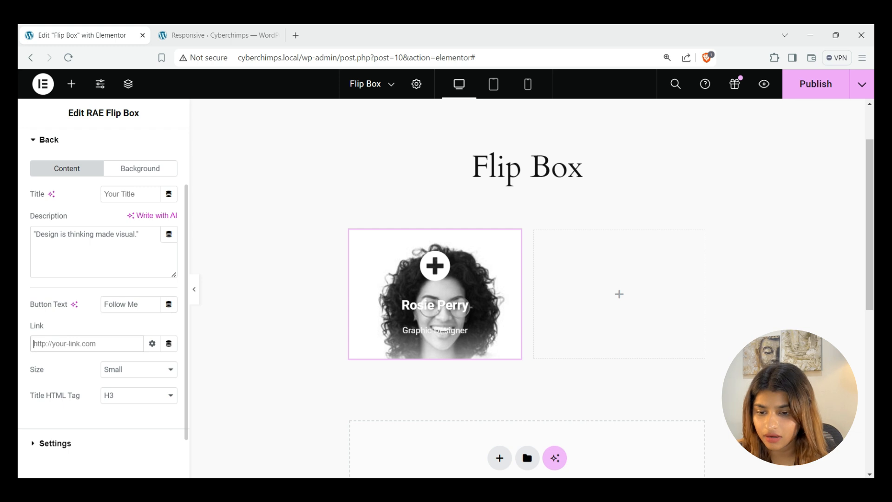
pyautogui.write('#')
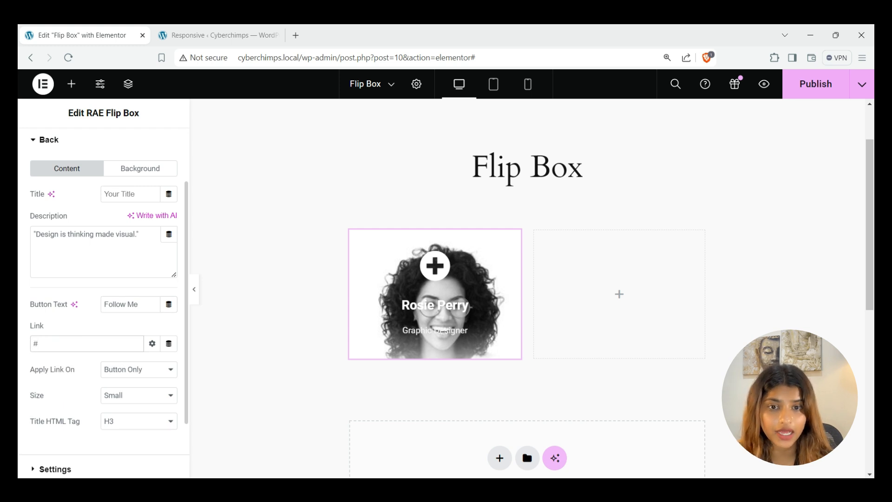
# Apply the link to the button only, keeping Small button size and H3 title tag
pyautogui.scroll(-1, 103, 303)
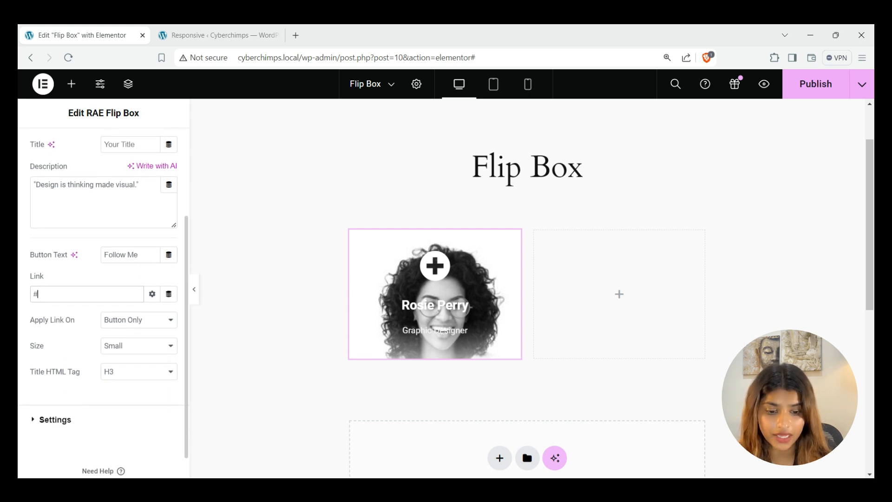
pyautogui.click(138, 319)
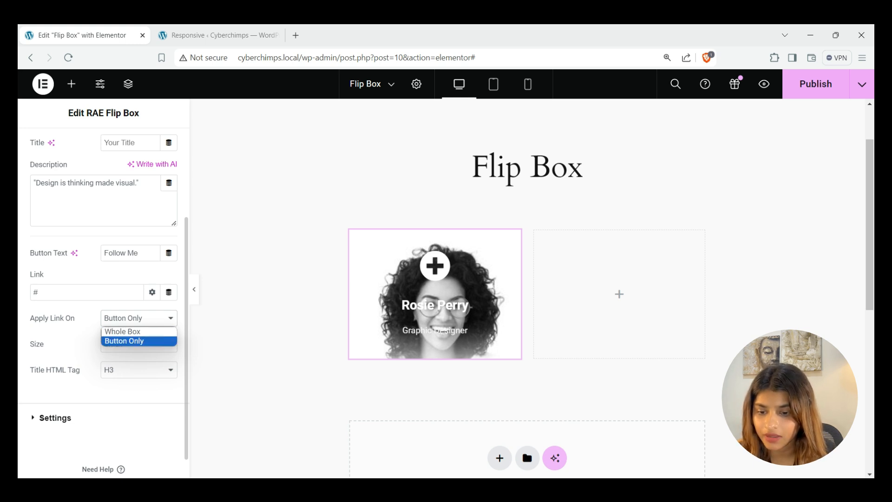
pyautogui.click(135, 341)
pyautogui.click(139, 344)
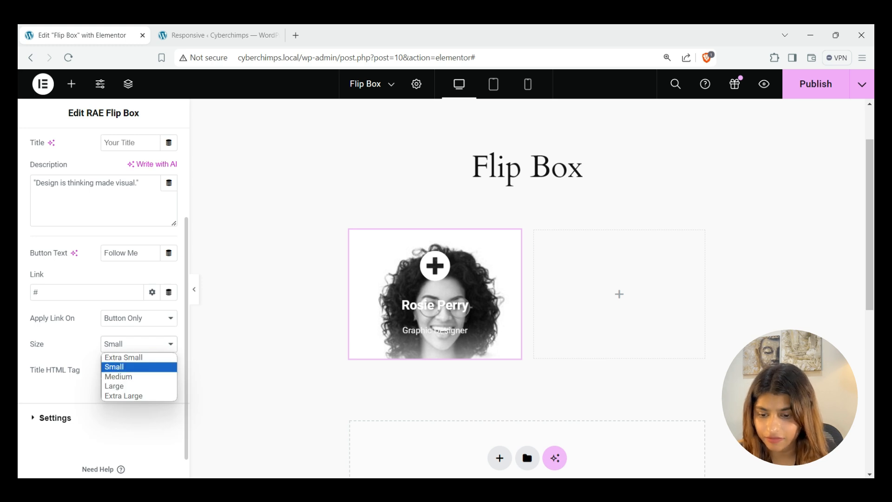
pyautogui.click(135, 367)
pyautogui.click(139, 370)
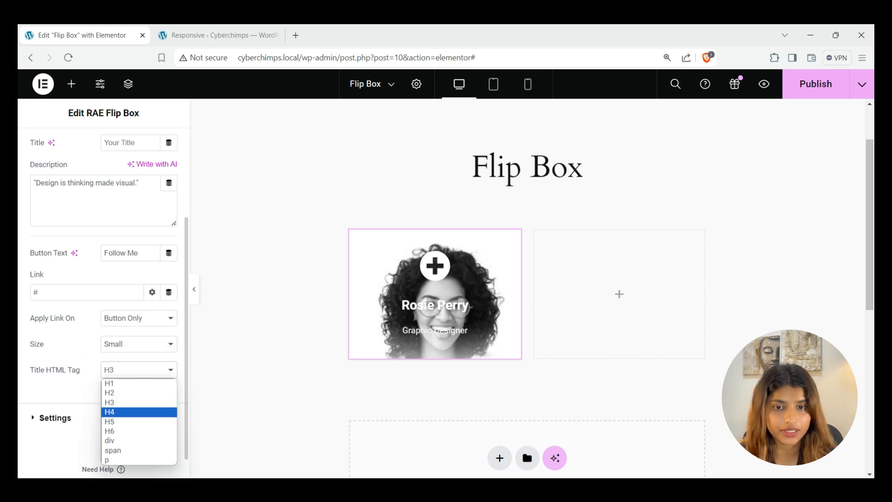
pyautogui.click(139, 370)
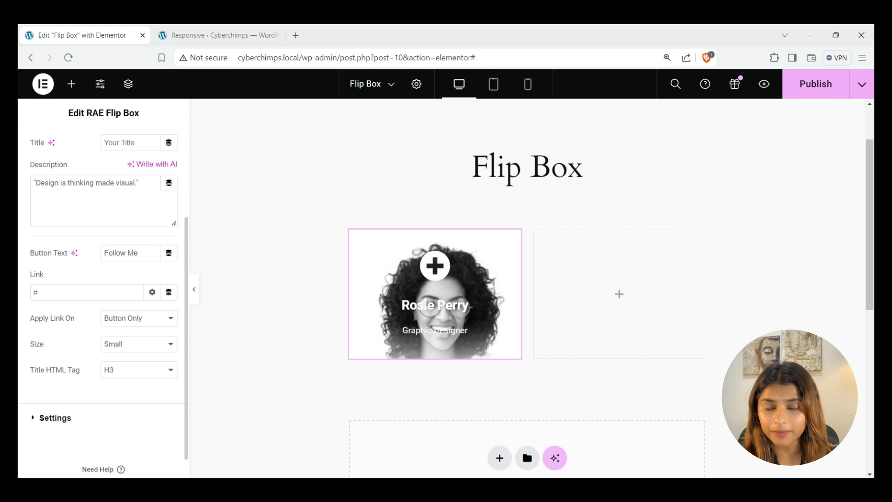
pyautogui.scroll(3, 103, 298)
pyautogui.click(140, 246)
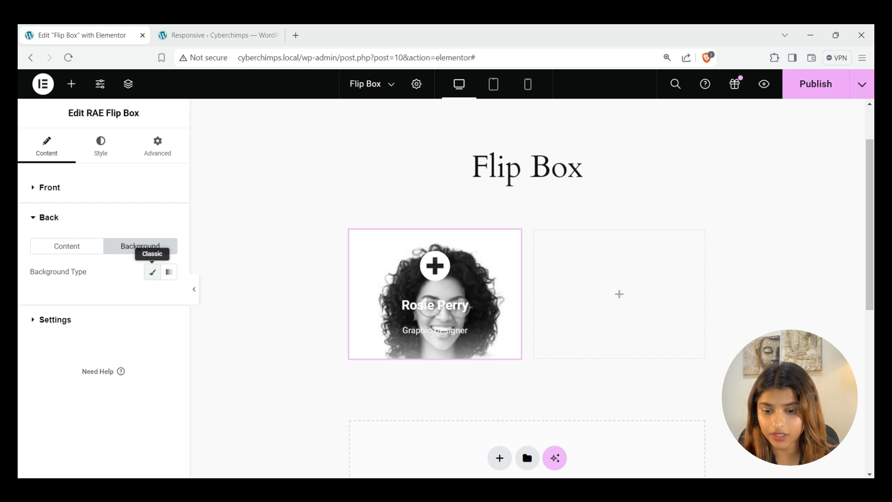
# Set the back background type to Classic with colour #FF0085
pyautogui.click(152, 272)
pyautogui.scroll(-1, 152, 272)
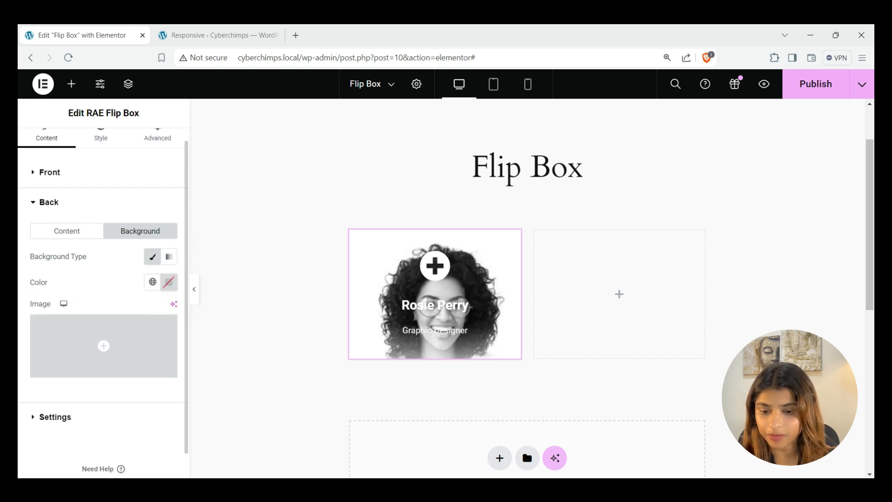
pyautogui.click(169, 282)
pyautogui.write('#FF0085')
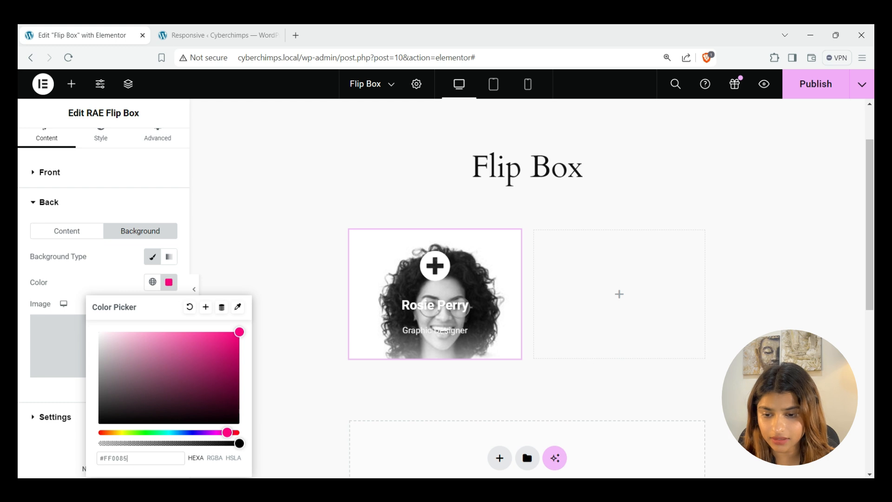
pyautogui.click(169, 282)
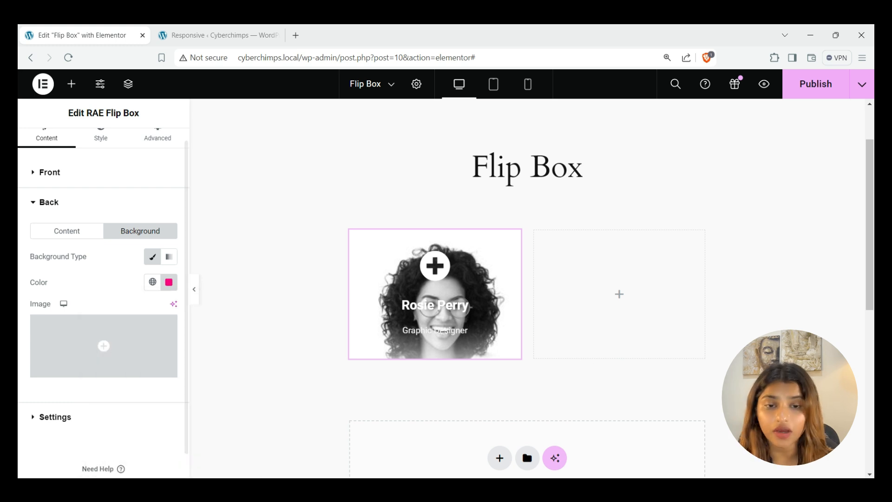
# Set the flip box height to 380 px and its border radius to 19 px
pyautogui.click(55, 417)
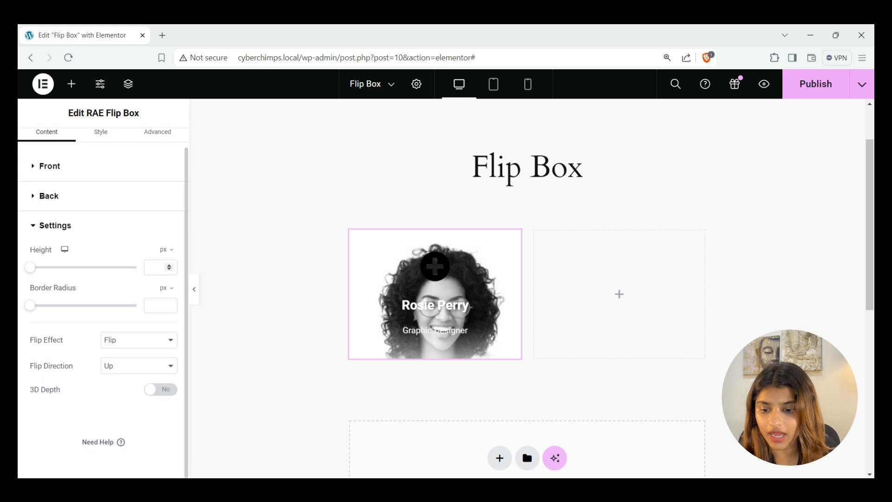
pyautogui.write('380')
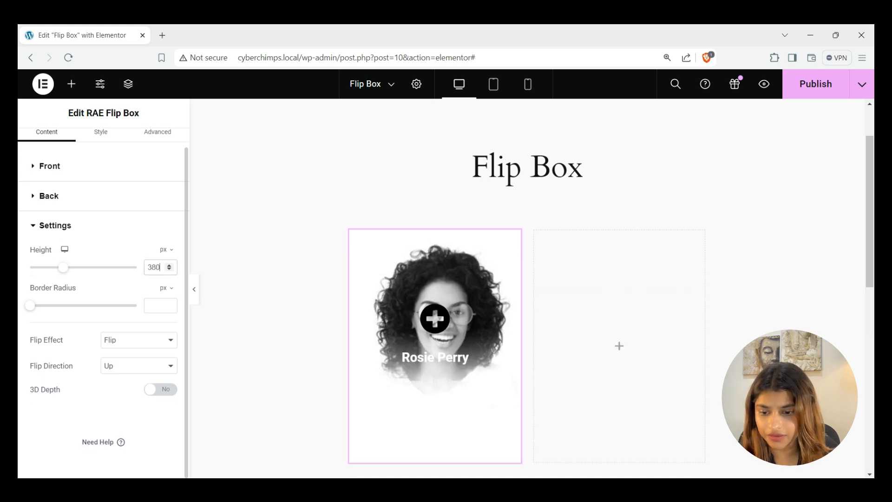
pyautogui.click(157, 305)
pyautogui.write('19')
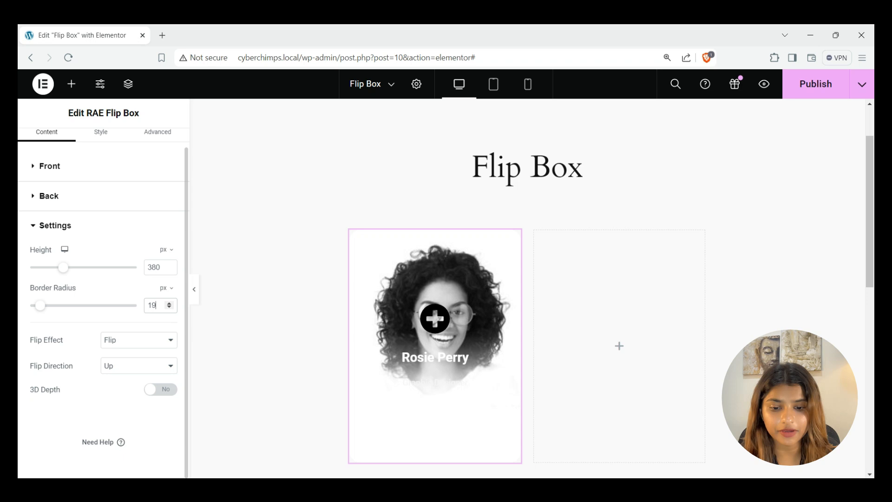
# Keep the Flip effect, set Flip Direction to Right, and leave 3D Depth off
pyautogui.click(139, 340)
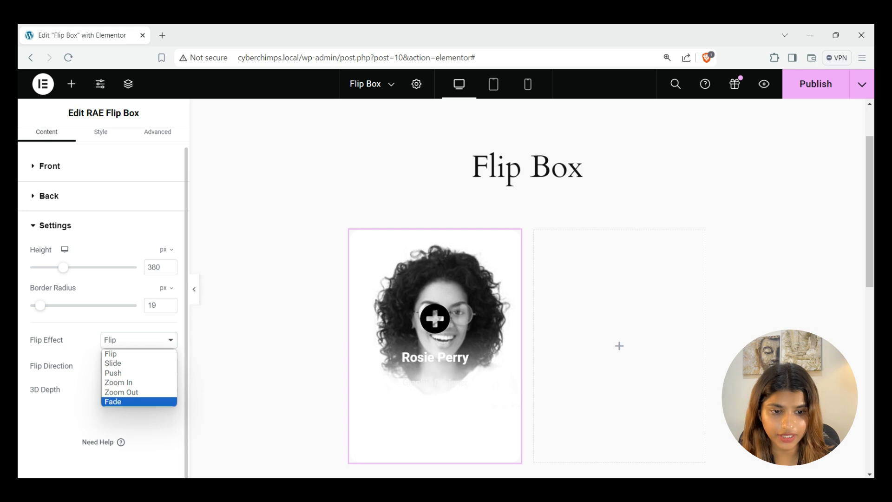
pyautogui.click(139, 354)
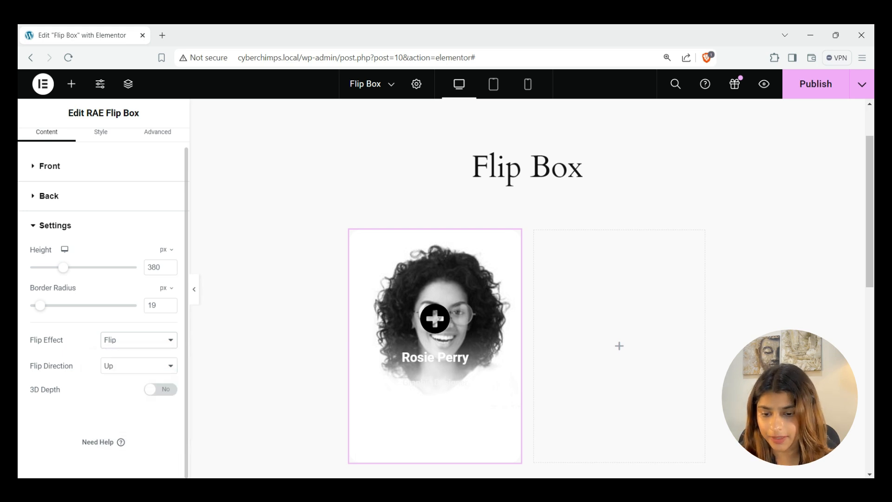
pyautogui.click(139, 366)
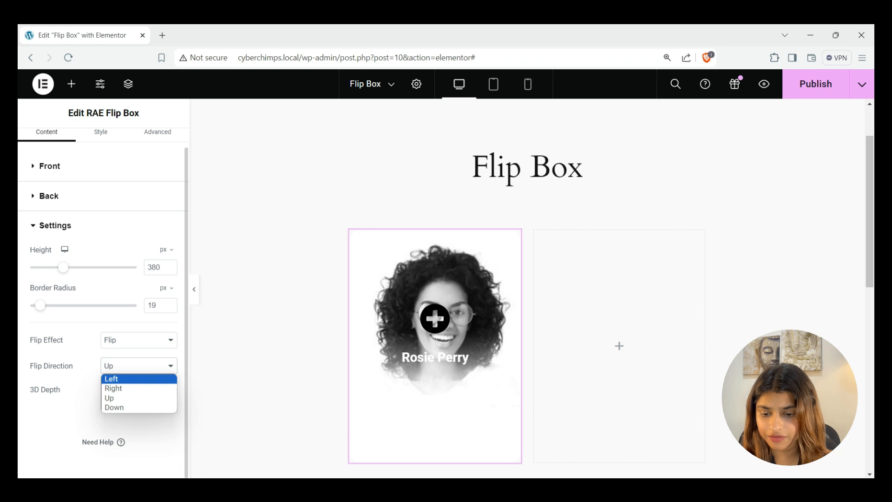
pyautogui.click(114, 388)
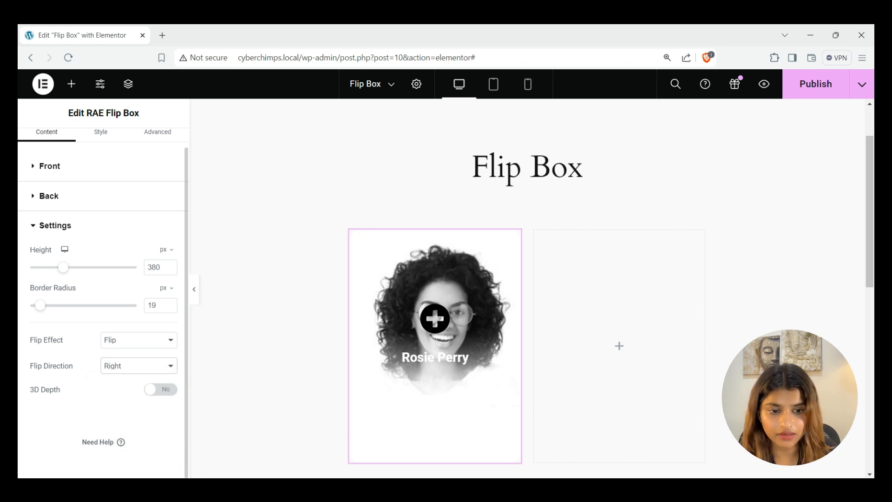
pyautogui.click(161, 389)
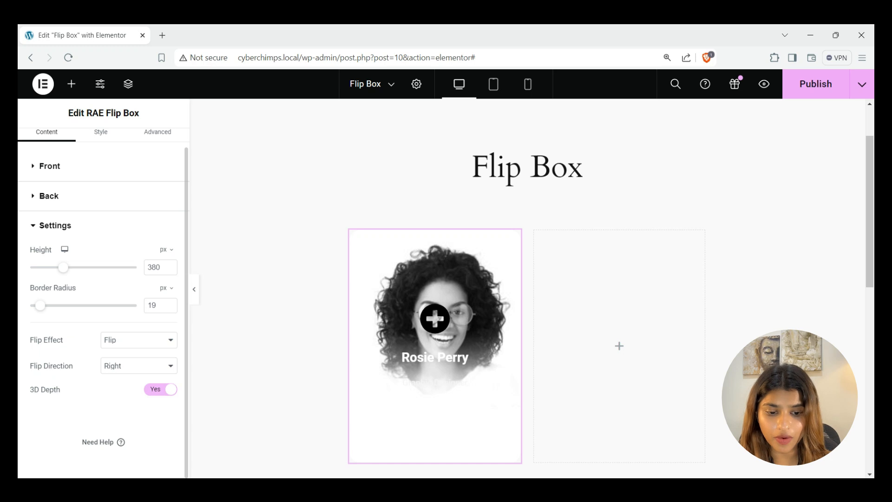
pyautogui.click(161, 390)
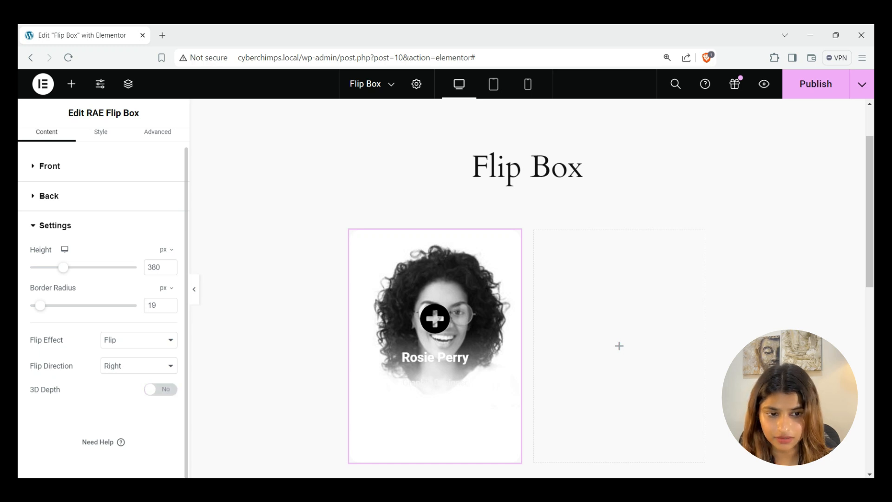
pyautogui.scroll(1, 103, 302)
# Clear the front padding, center the front content horizontally and align it to the bottom
pyautogui.click(101, 146)
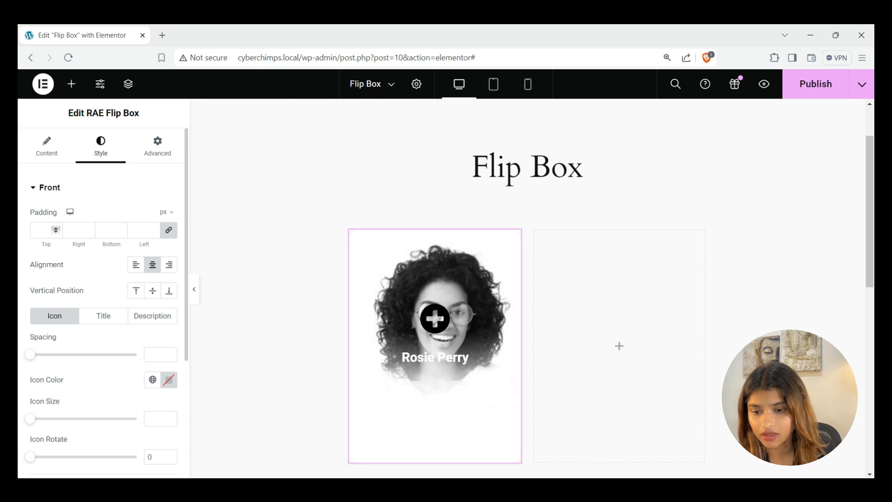
pyautogui.click(56, 228)
pyautogui.click(56, 227)
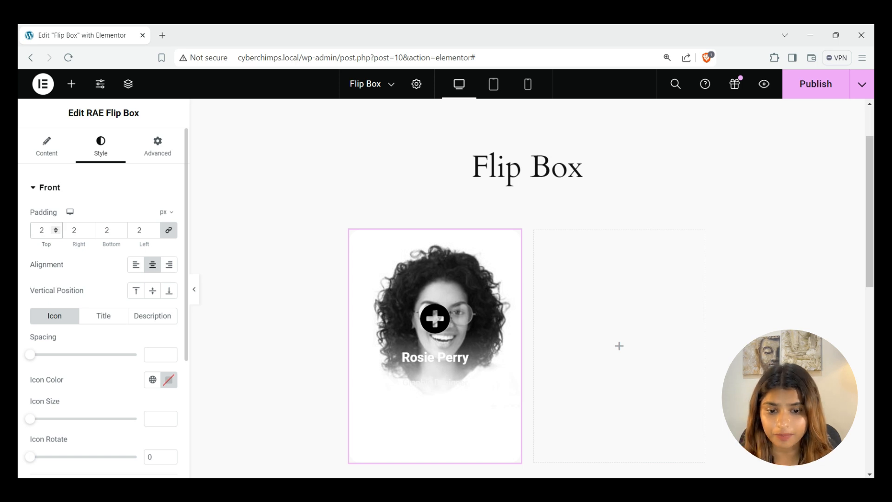
pyautogui.press('BackSpace')
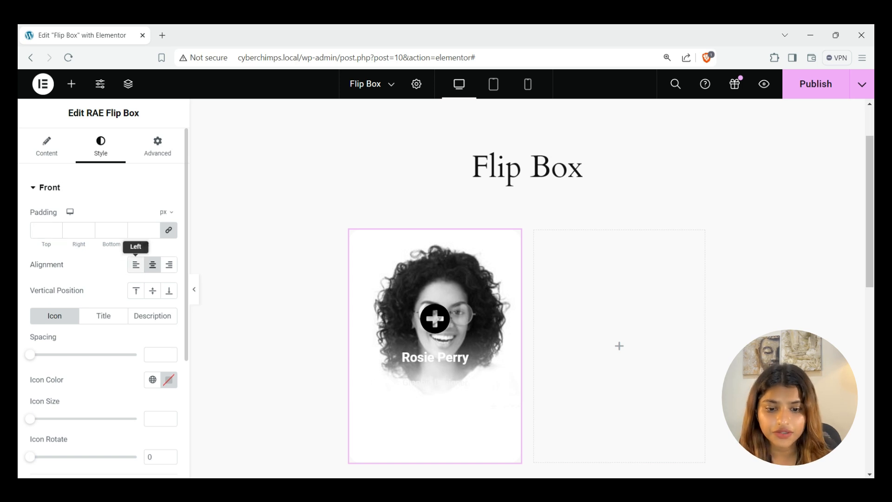
pyautogui.click(136, 264)
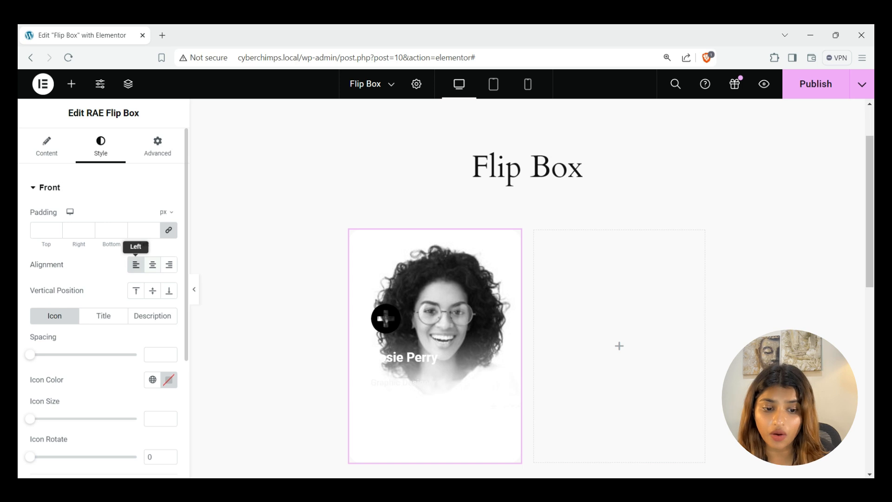
pyautogui.click(170, 264)
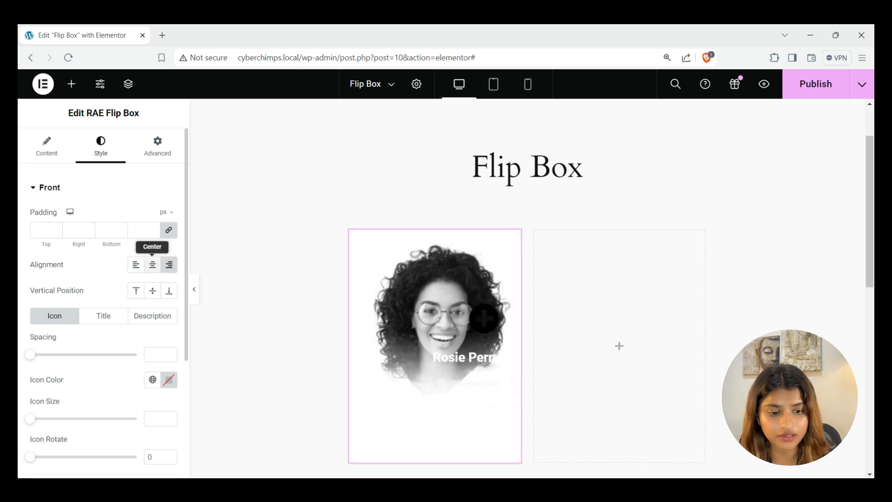
pyautogui.click(153, 265)
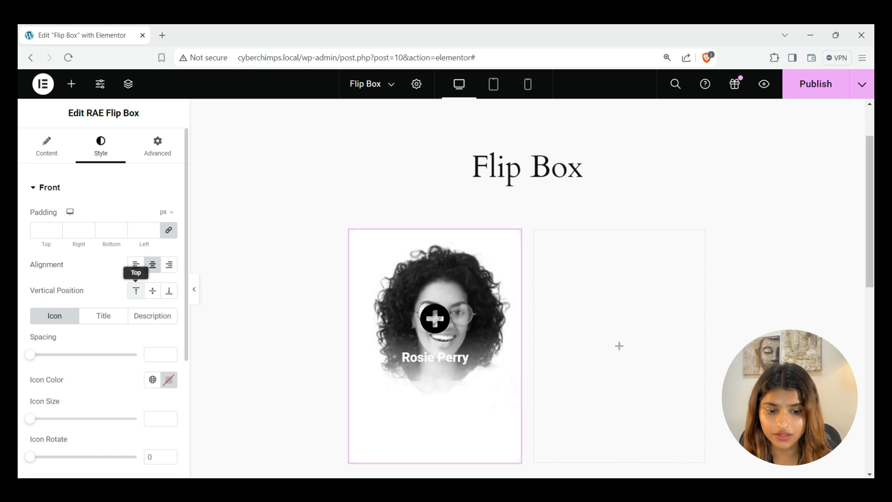
pyautogui.click(136, 291)
pyautogui.click(152, 290)
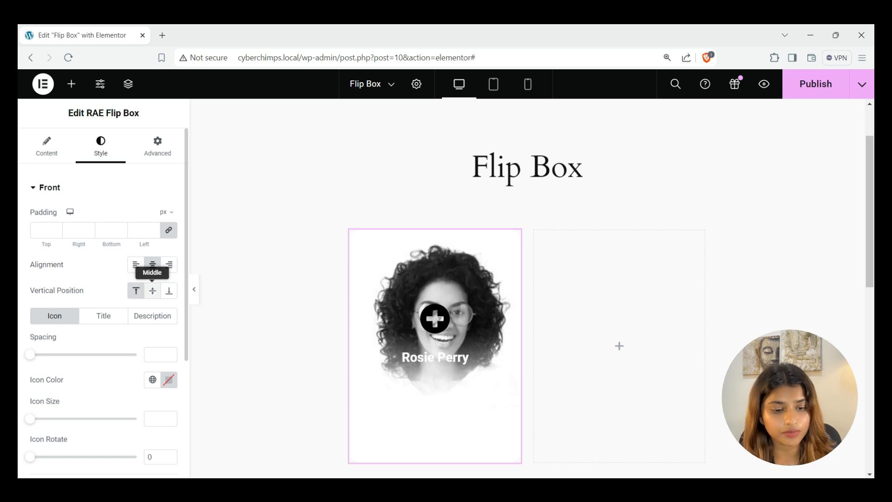
pyautogui.click(169, 291)
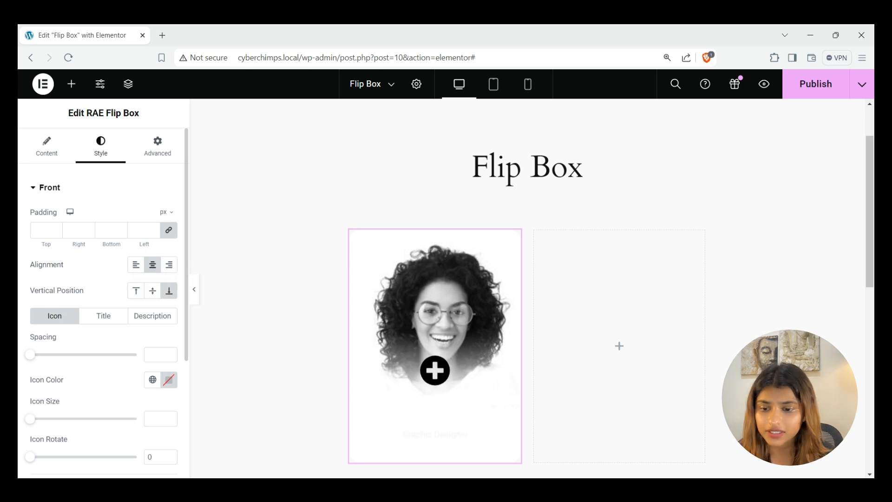
# Style the front icon with spacing 27, colour #FFFFFF, size 131 and rotation 182
pyautogui.scroll(-1, 103, 294)
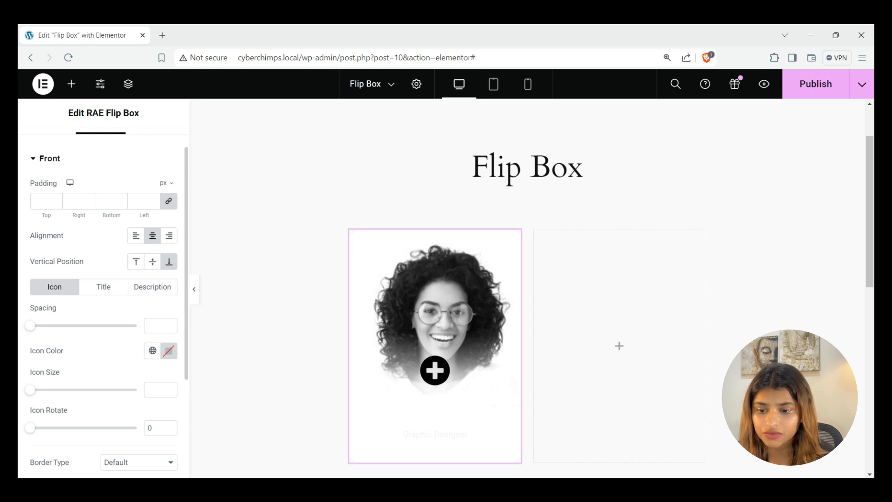
pyautogui.moveTo(30, 326); pyautogui.dragTo(58, 326)
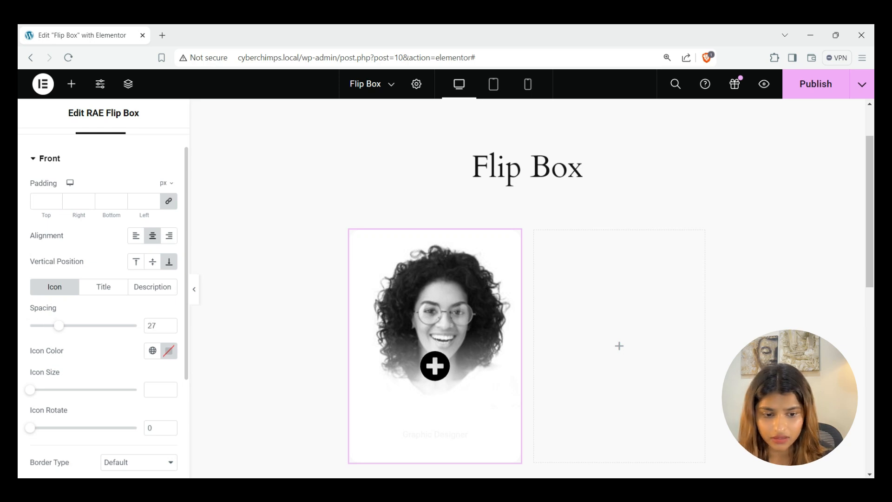
pyautogui.click(169, 351)
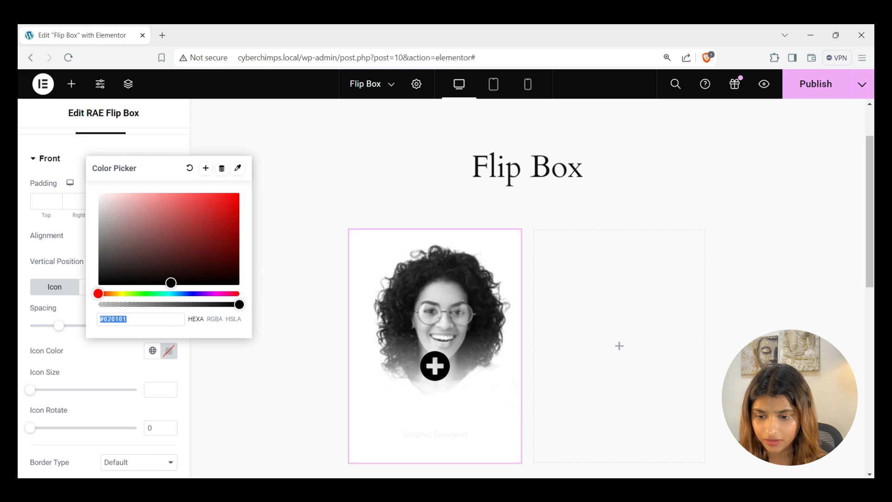
pyautogui.write('#FFFFFF')
pyautogui.click(169, 351)
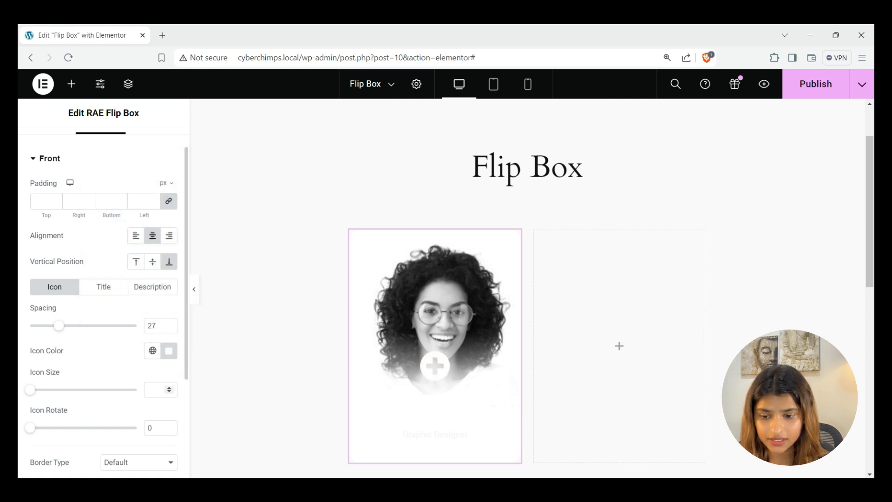
pyautogui.moveTo(29, 390); pyautogui.dragTo(75, 390)
pyautogui.moveTo(29, 428); pyautogui.dragTo(83, 428)
pyautogui.scroll(-2, 103, 302)
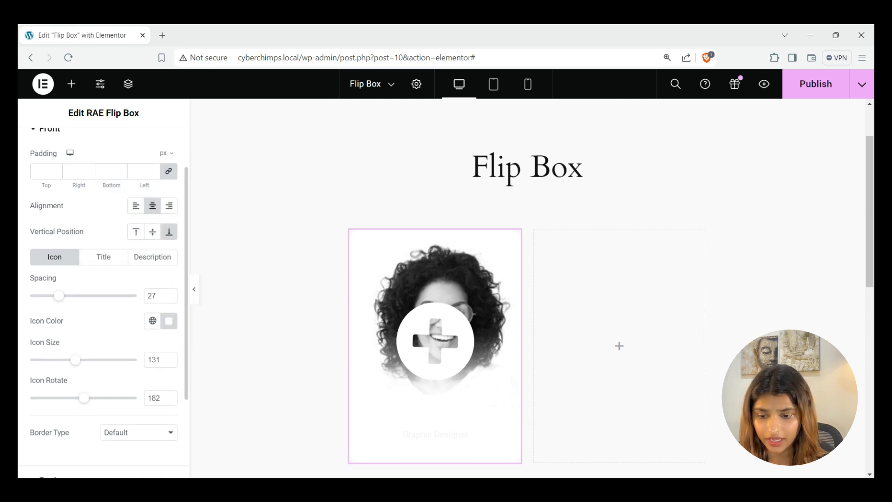
# Give the front title spacing 10 and a grey #827E8D text colour
pyautogui.scroll(1, 103, 302)
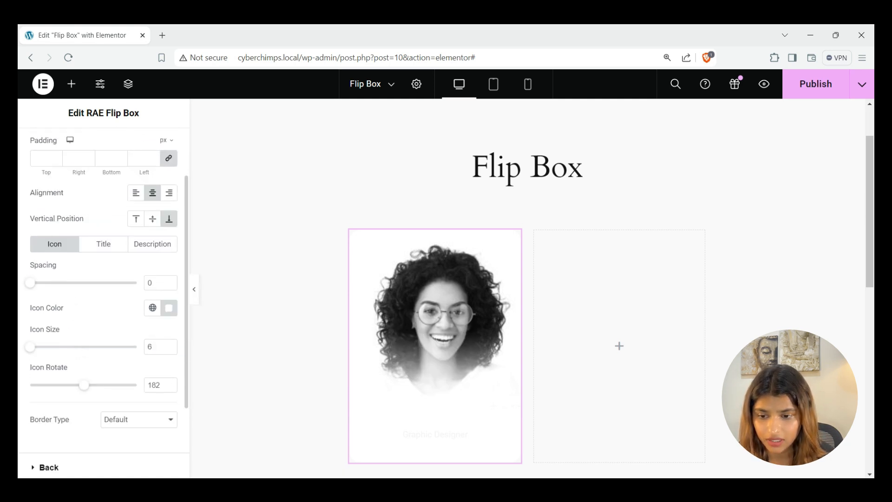
pyautogui.click(104, 244)
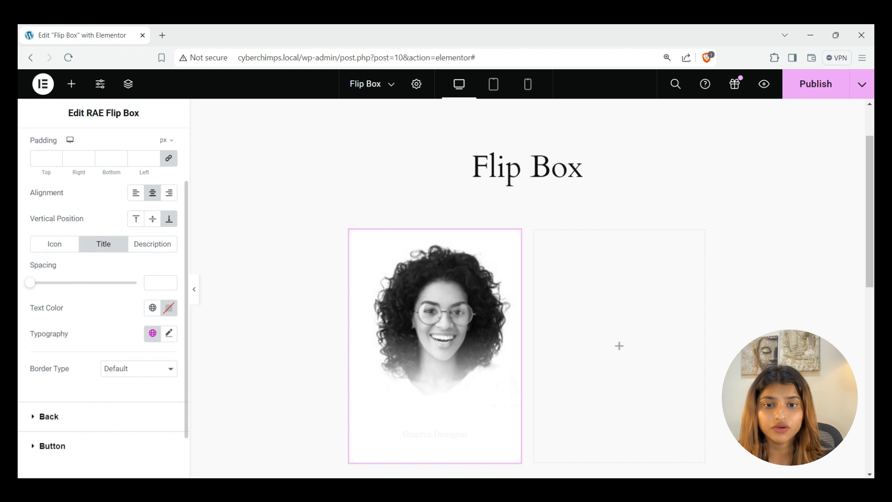
pyautogui.click(156, 283)
pyautogui.write('10')
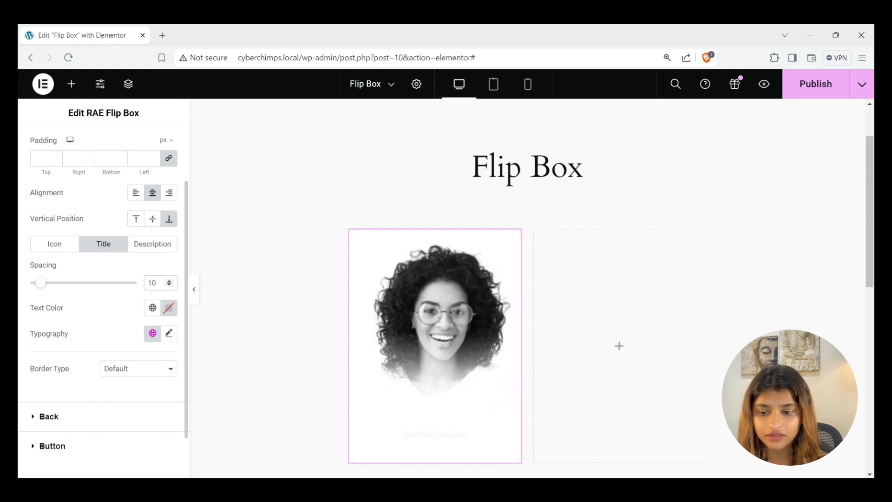
pyautogui.click(169, 308)
pyautogui.write('#827E8D')
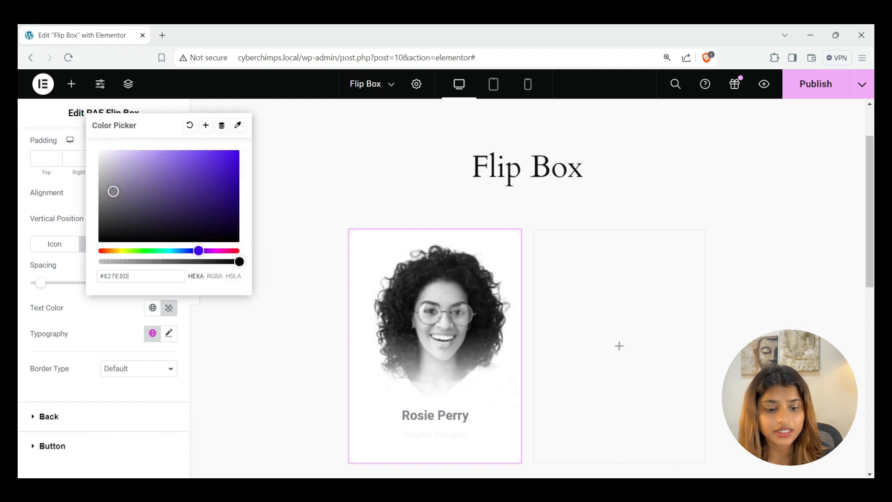
pyautogui.click(130, 318)
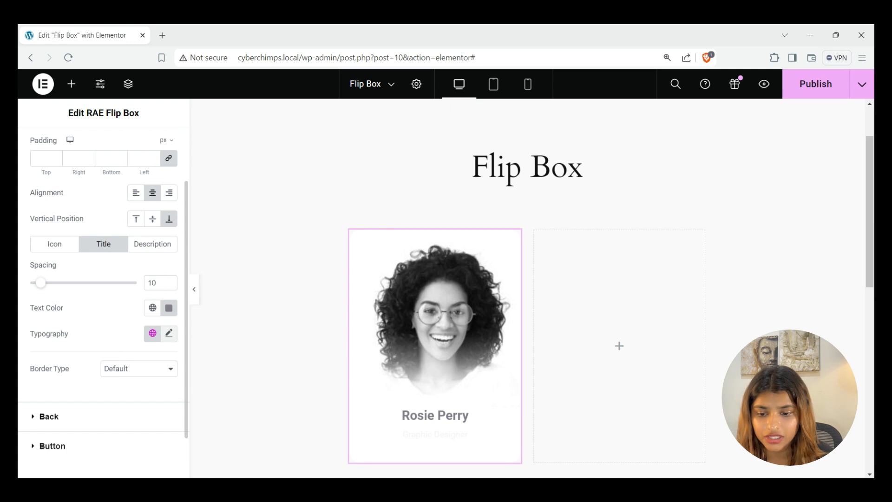
# Set the front title font to Sulphur Point at 30 px
pyautogui.click(169, 334)
pyautogui.scroll(-3, 169, 333)
pyautogui.scroll(-2, 103, 302)
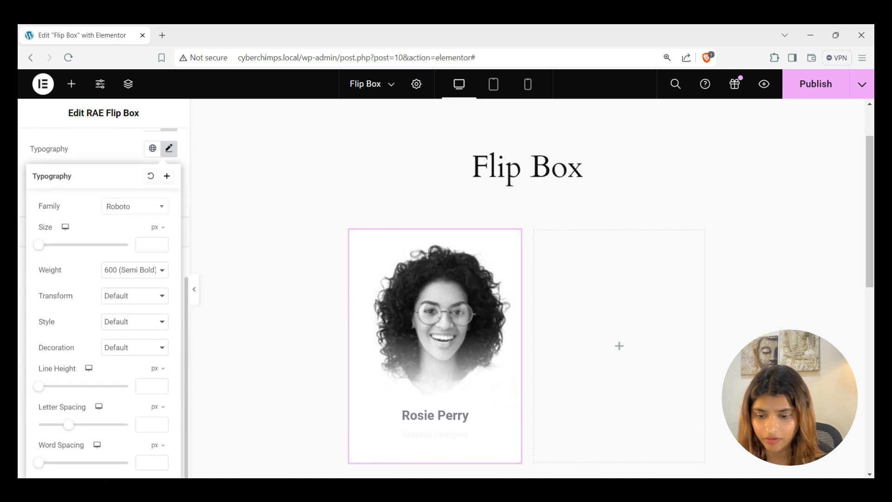
pyautogui.click(134, 206)
pyautogui.write('sulphur')
pyautogui.click(130, 253)
pyautogui.click(149, 244)
pyautogui.write('3')
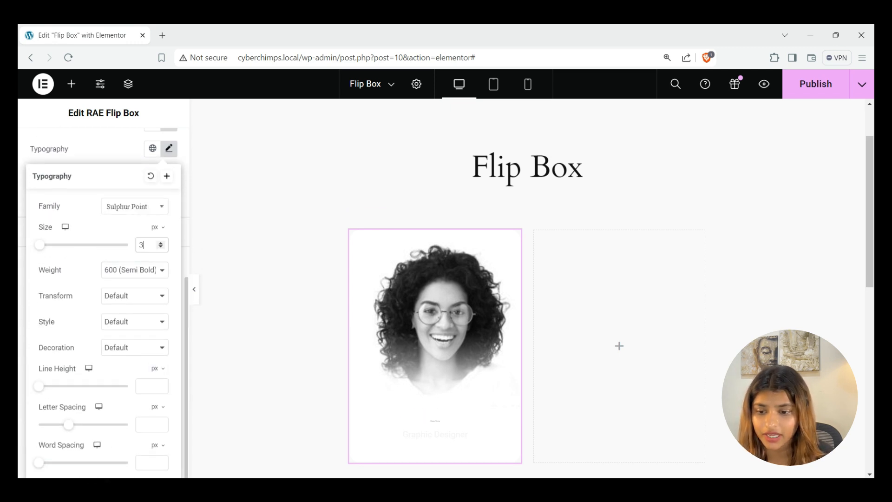
pyautogui.write('0')
# Make the title weight 400 and uppercase, with line height 54 and letter spacing 0
pyautogui.click(135, 269)
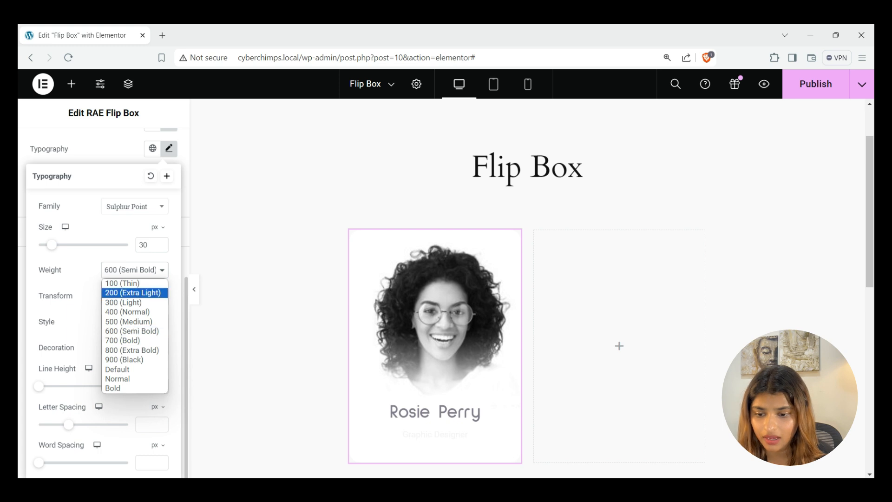
pyautogui.click(134, 312)
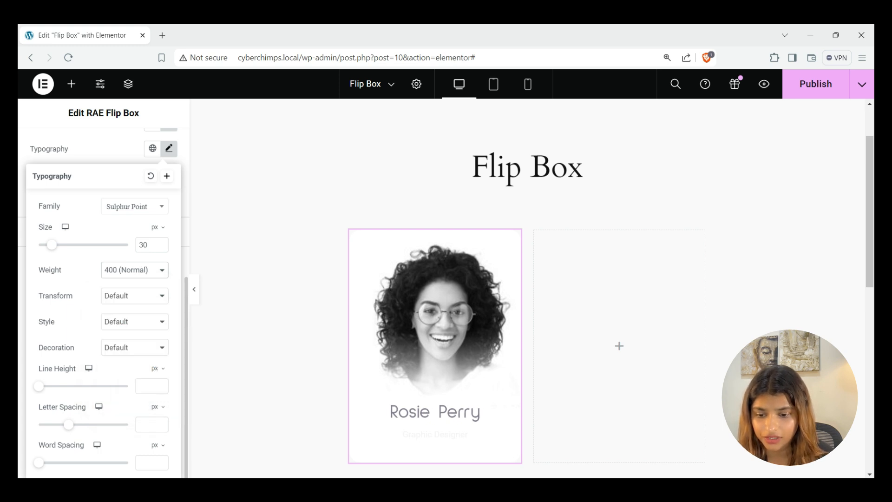
pyautogui.click(134, 295)
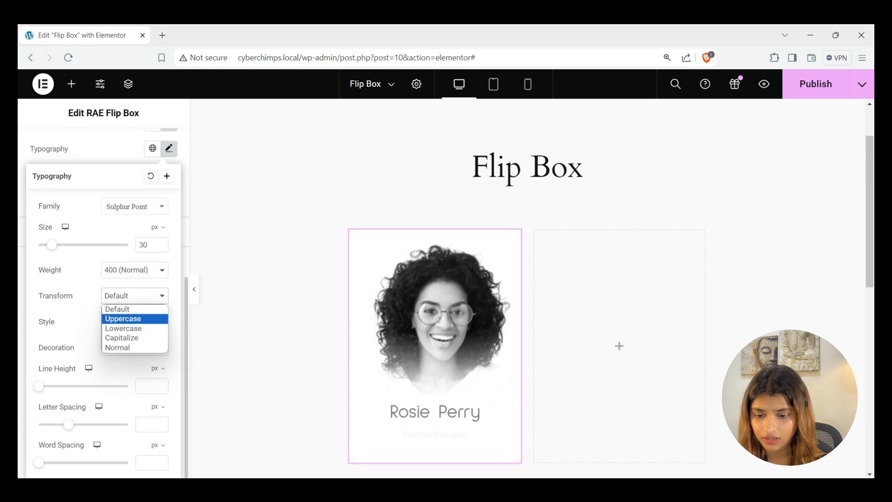
pyautogui.click(123, 319)
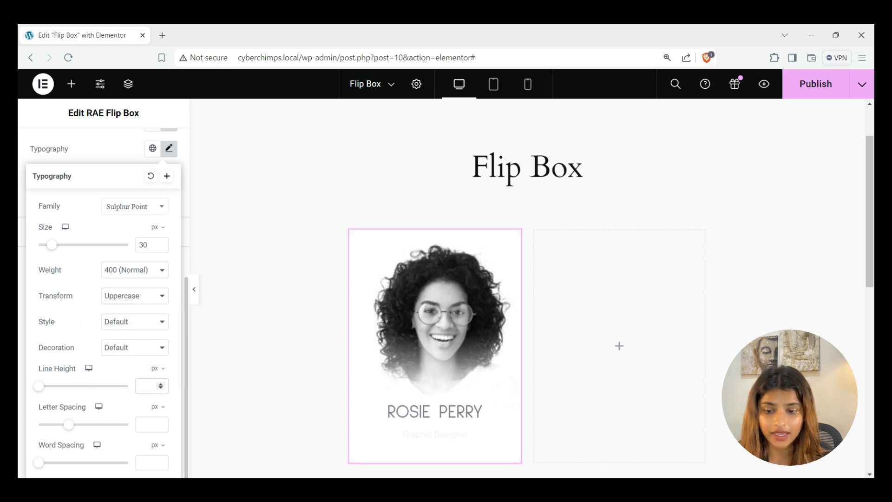
pyautogui.write('54')
pyautogui.click(149, 425)
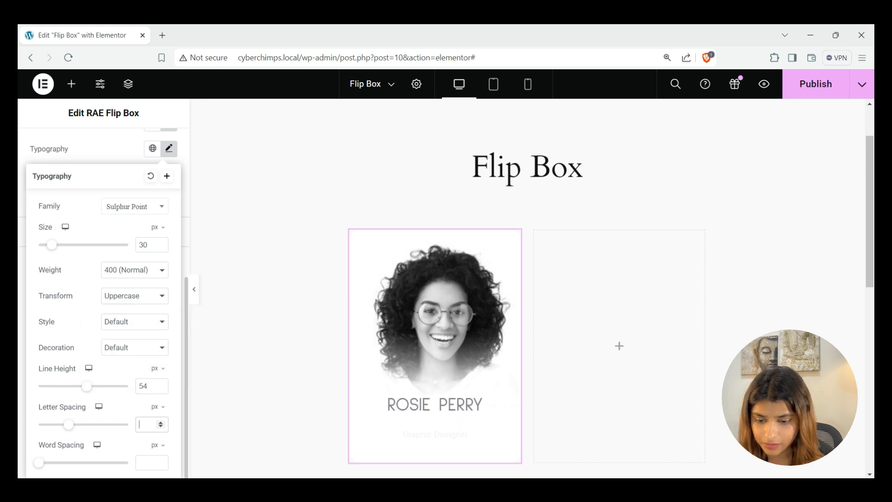
pyautogui.write('0')
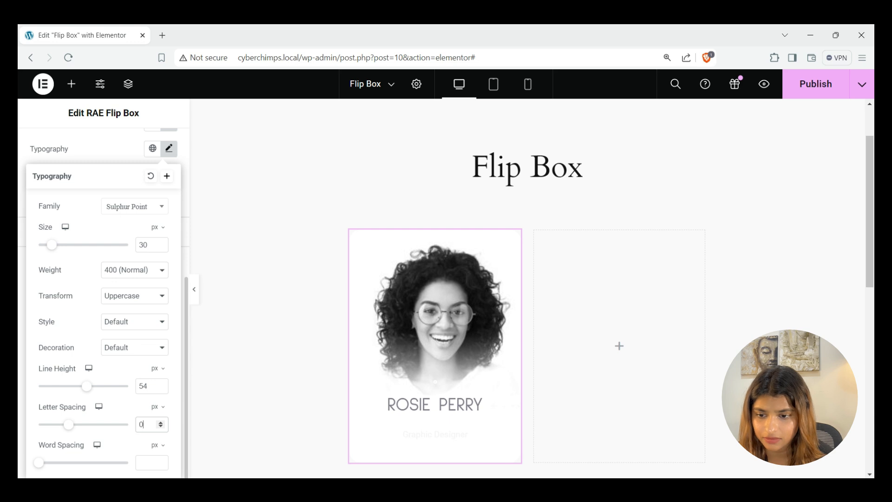
pyautogui.click(169, 148)
pyautogui.scroll(3, 126, 232)
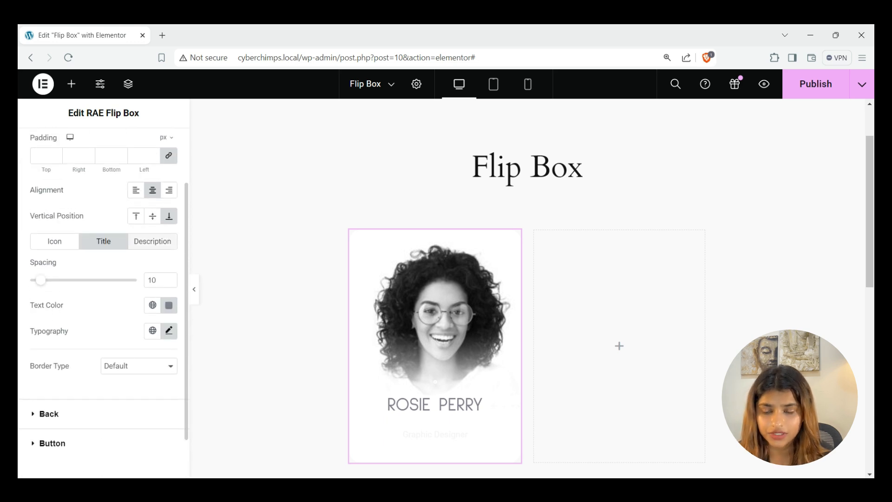
pyautogui.click(153, 242)
# Colour the front description text blue #3E3FF0
pyautogui.scroll(-1, 168, 251)
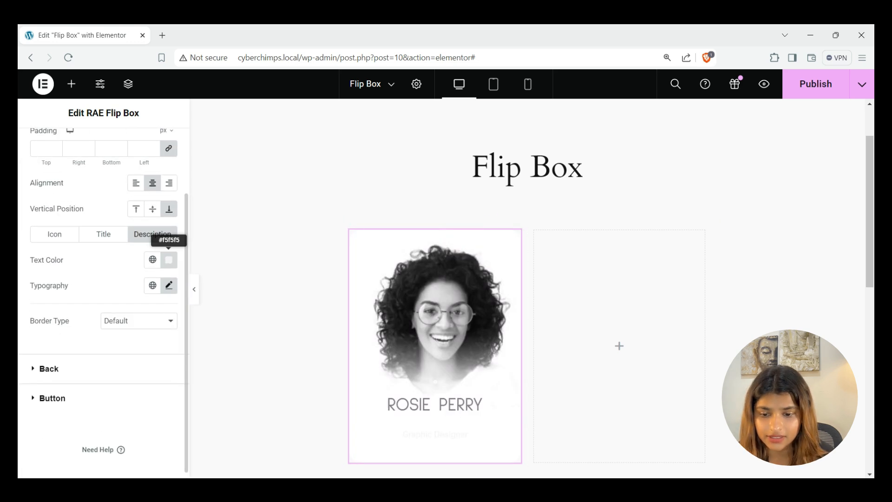
pyautogui.click(169, 259)
pyautogui.write('#3E3FF0')
pyautogui.click(169, 260)
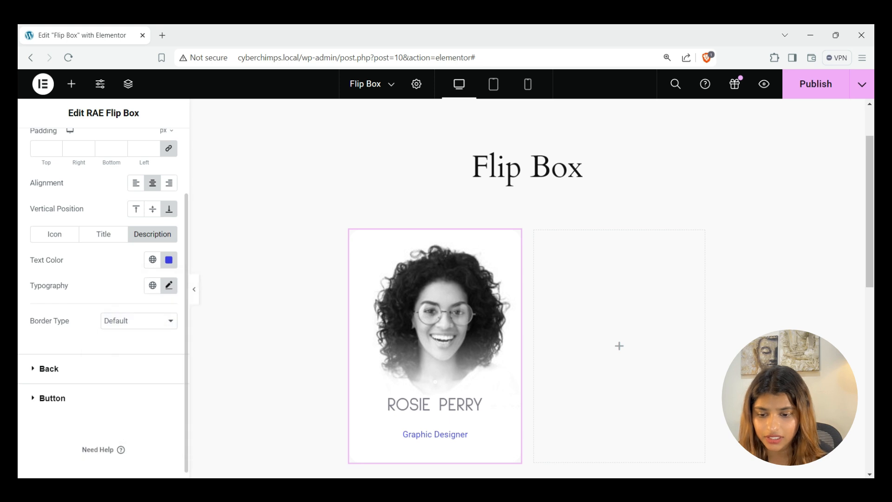
# Make the description uppercase at 12 px in the Default font family
pyautogui.click(169, 286)
pyautogui.scroll(-3, 168, 286)
pyautogui.click(121, 321)
pyautogui.click(150, 245)
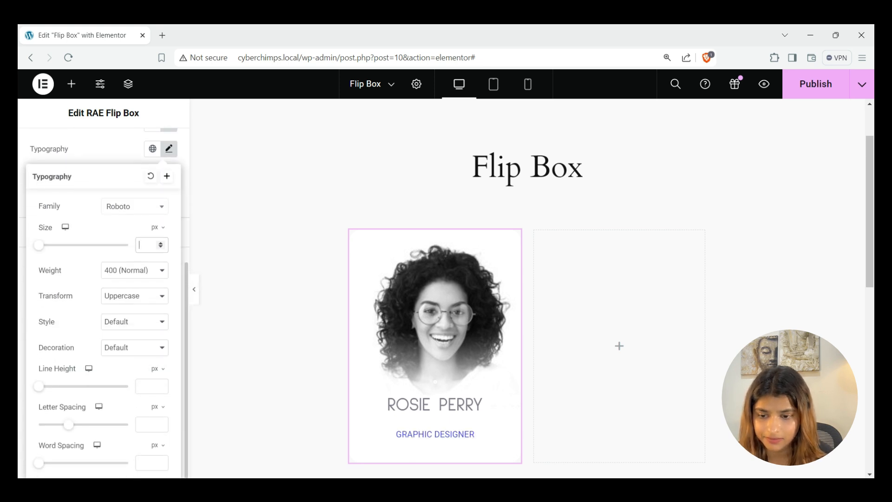
pyautogui.write('12')
pyautogui.click(135, 206)
pyautogui.moveTo(163, 314); pyautogui.dragTo(163, 242)
pyautogui.click(119, 240)
# Set description line height 21.6 and letter spacing 2.1, keeping border type Default
pyautogui.click(150, 386)
pyautogui.write('21.6')
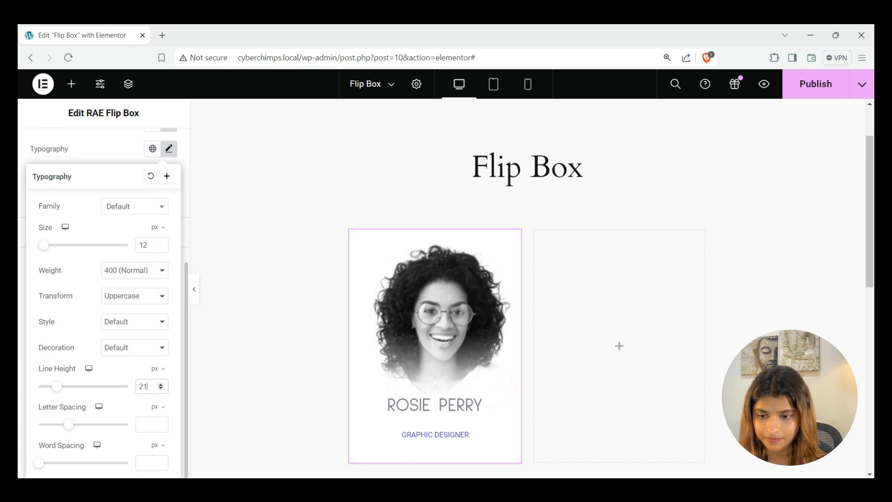
pyautogui.click(150, 425)
pyautogui.write('2.1')
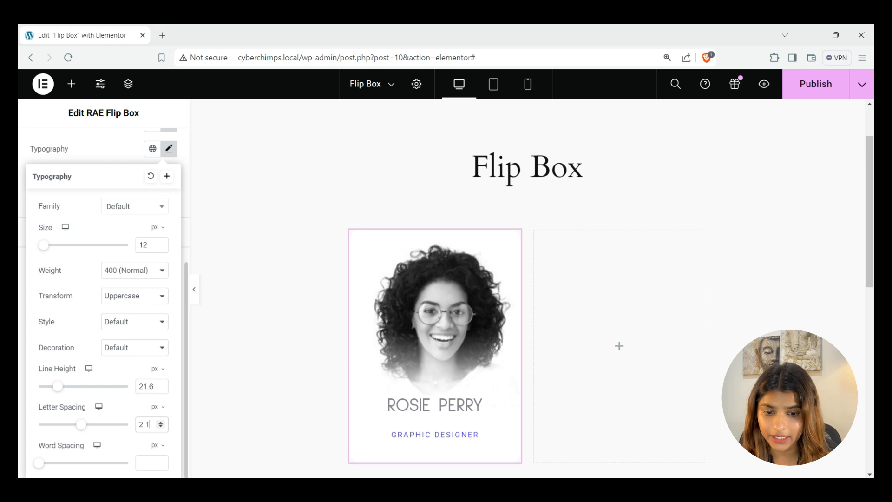
pyautogui.click(169, 149)
pyautogui.click(139, 260)
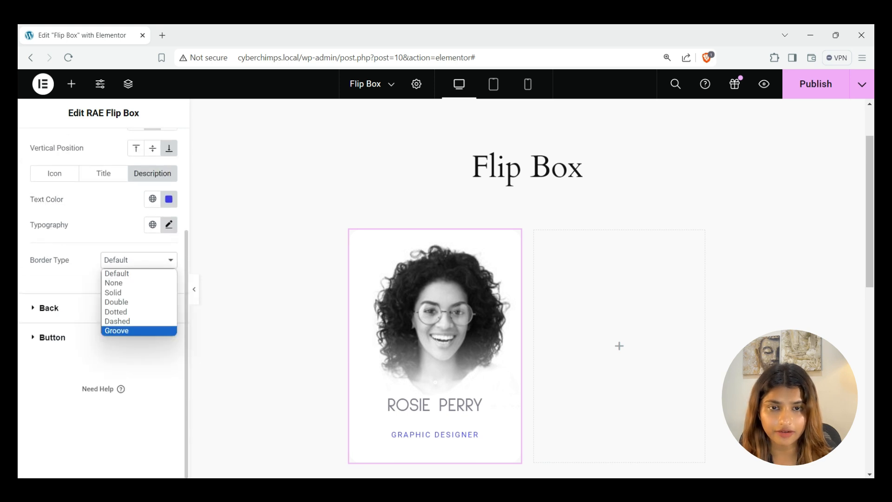
pyautogui.click(139, 273)
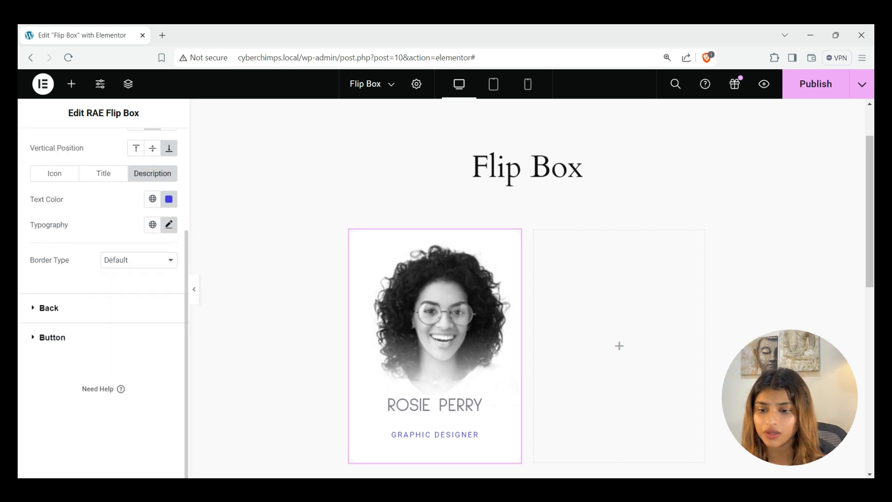
# Left-align the back side content and anchor it to the bottom
pyautogui.click(49, 307)
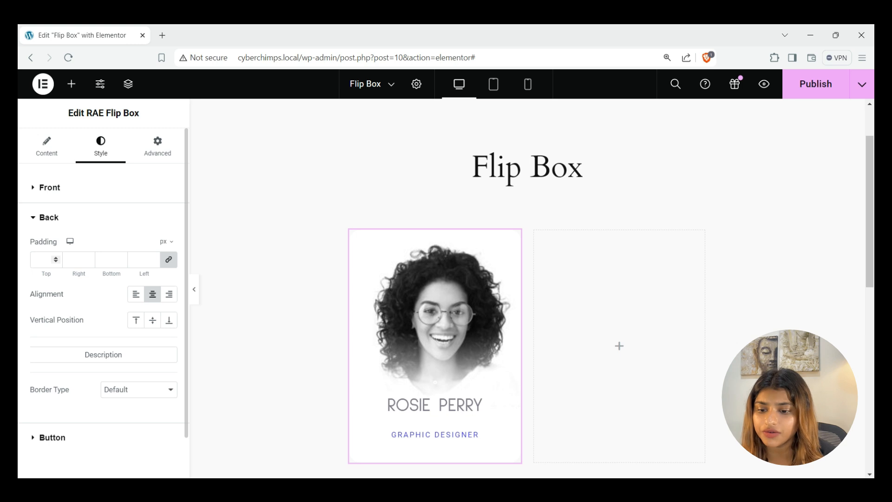
pyautogui.click(135, 295)
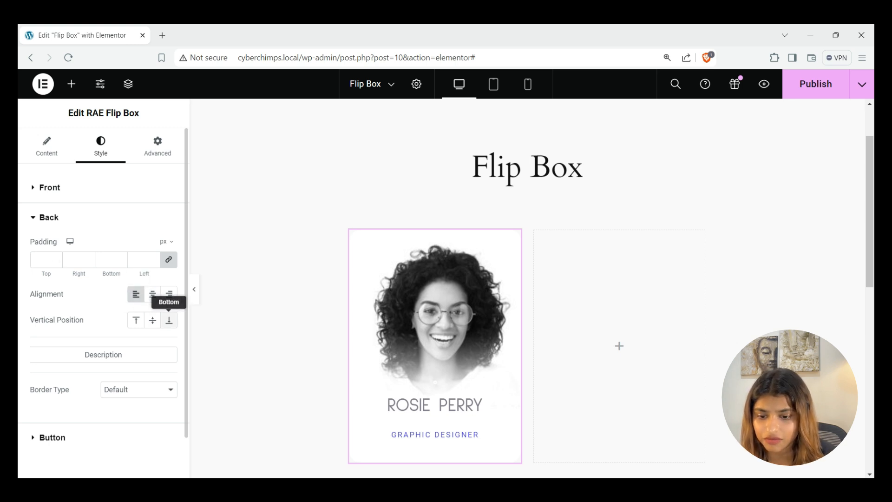
pyautogui.click(169, 319)
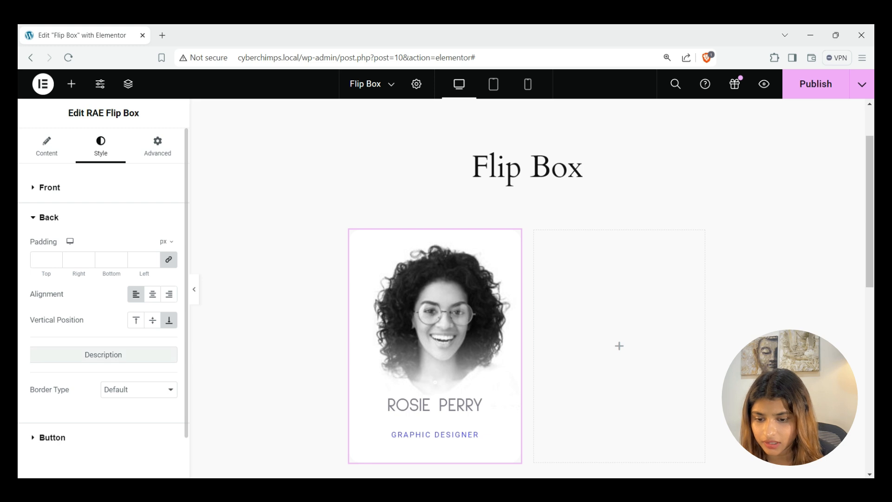
# Give the back description spacing 5 and white #FFFFFF text
pyautogui.click(103, 354)
pyautogui.scroll(-1, 104, 367)
pyautogui.scroll(-2, 104, 302)
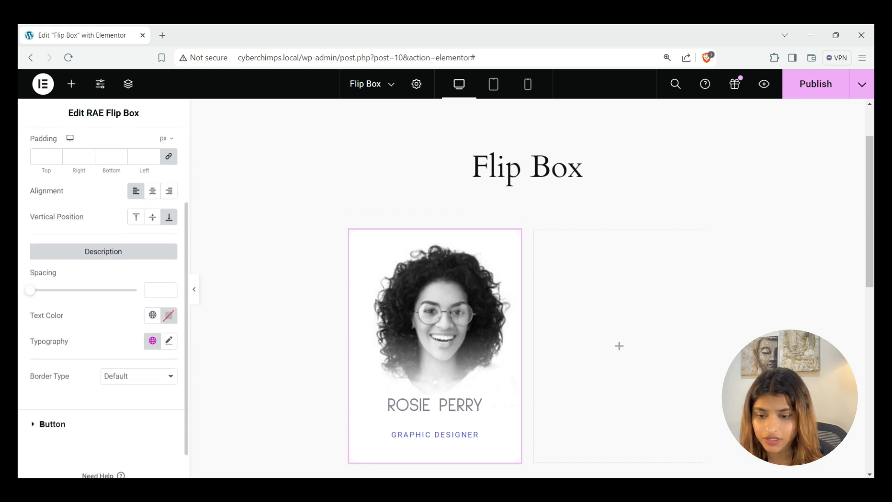
pyautogui.click(148, 290)
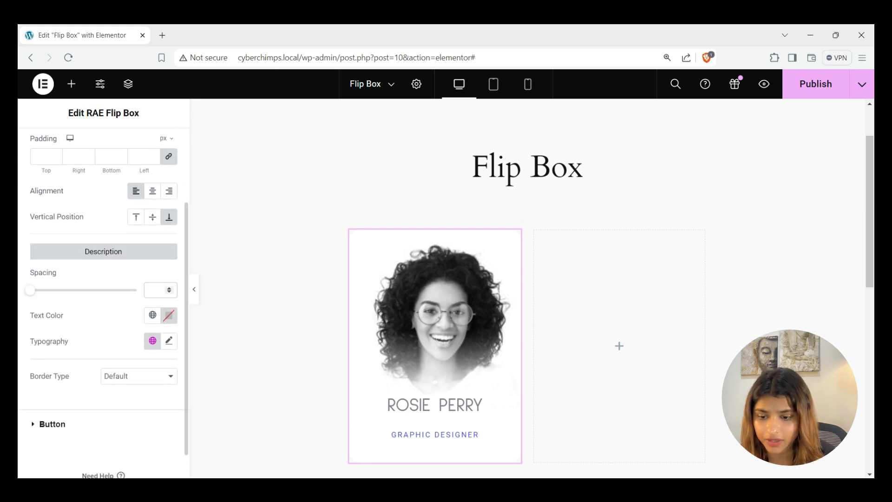
pyautogui.write('5')
pyautogui.click(169, 316)
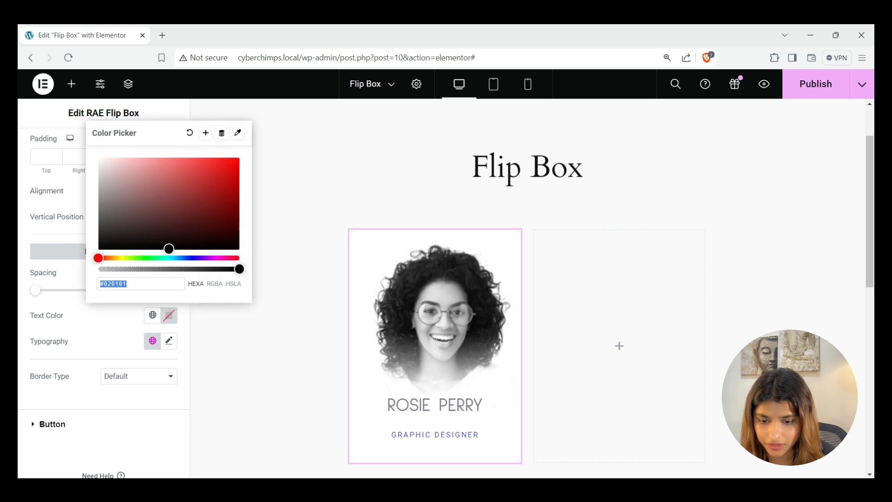
pyautogui.write('#FFFFFF')
# Set the back description to Poiret One, weight 100 Thin, line height 57.6, border type unchanged
pyautogui.click(168, 342)
pyautogui.scroll(-4, 103, 341)
pyautogui.click(135, 206)
pyautogui.write('poi')
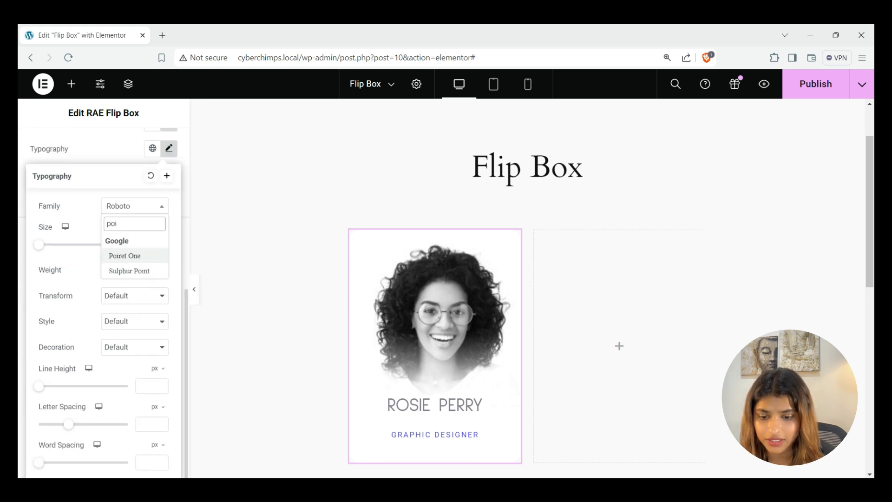
pyautogui.click(124, 256)
pyautogui.click(134, 269)
pyautogui.click(125, 283)
pyautogui.click(160, 384)
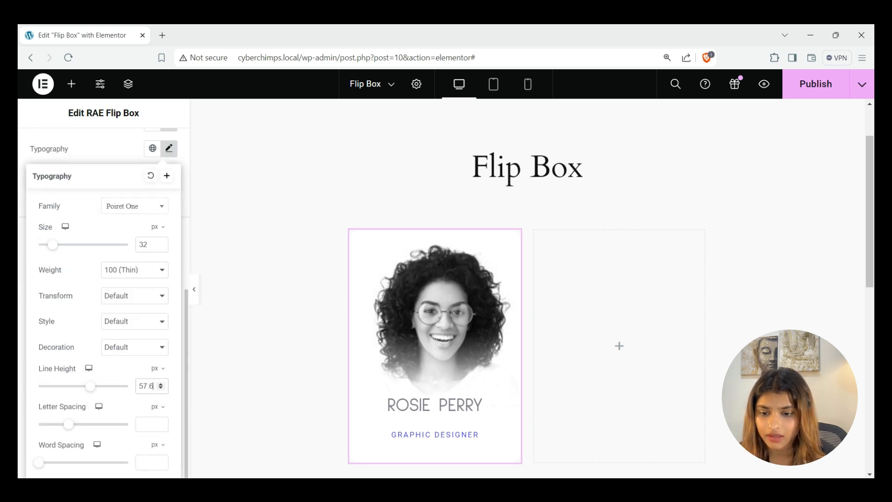
pyautogui.click(139, 342)
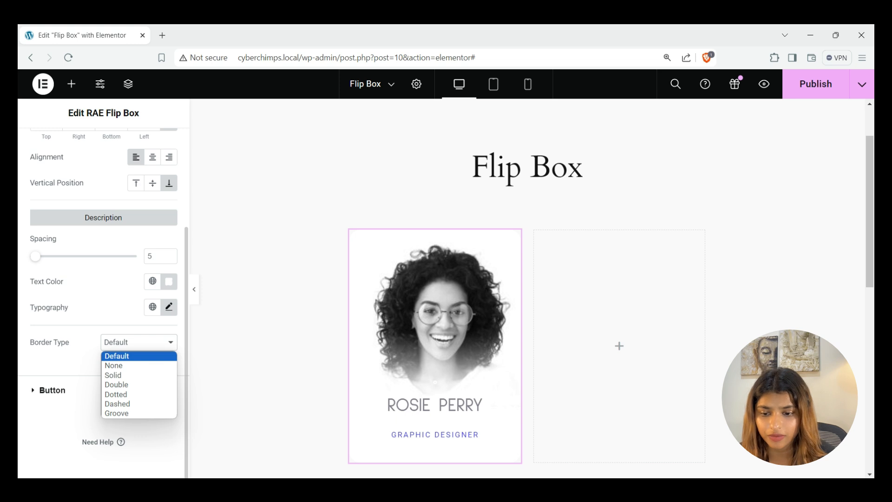
pyautogui.press('Escape')
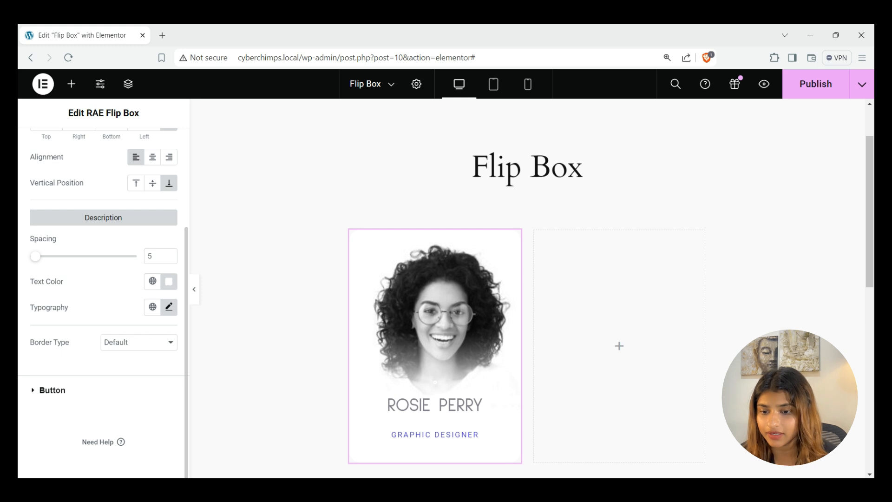
pyautogui.click(93, 390)
# Give the button pink #FF0085 text, a white #FFFFFF background and a box shadow
pyautogui.scroll(-3, 119, 374)
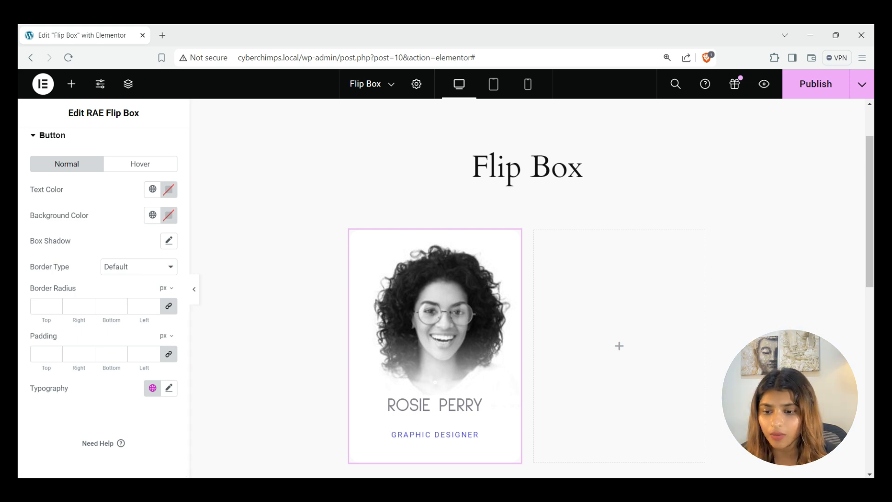
pyautogui.click(168, 189)
pyautogui.write('#FF0085')
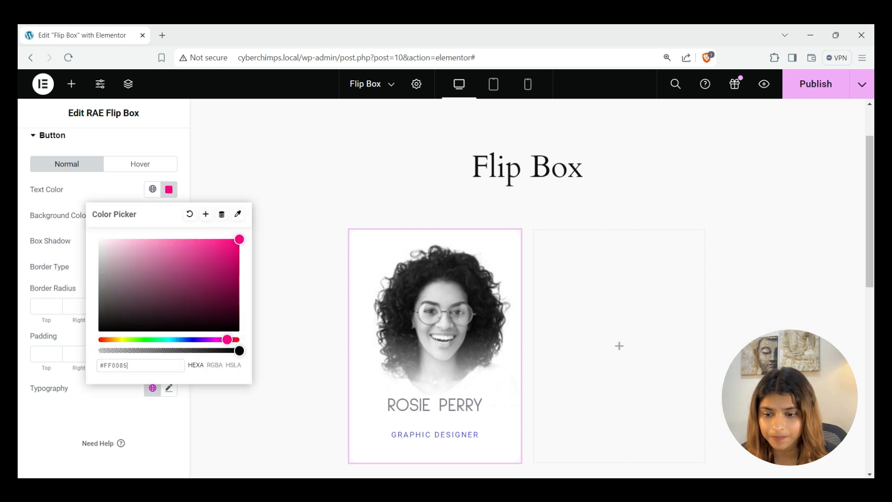
pyautogui.click(169, 189)
pyautogui.click(169, 215)
pyautogui.write('#FFFFFF')
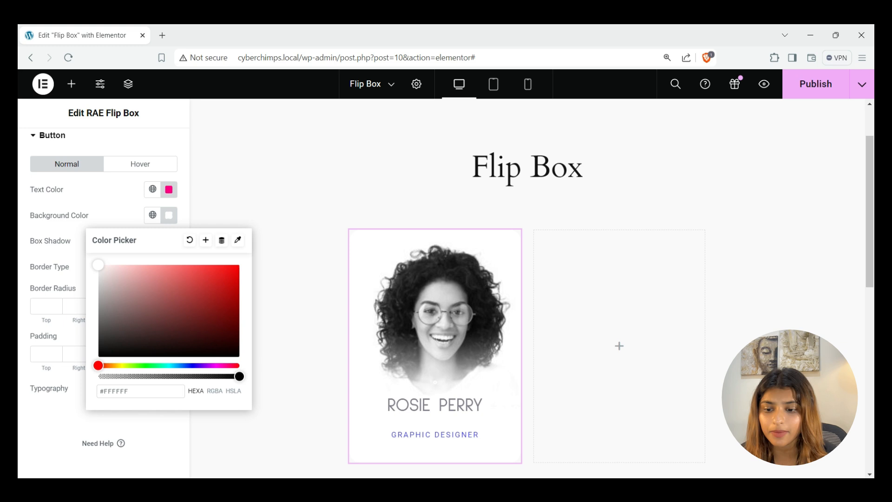
pyautogui.click(168, 215)
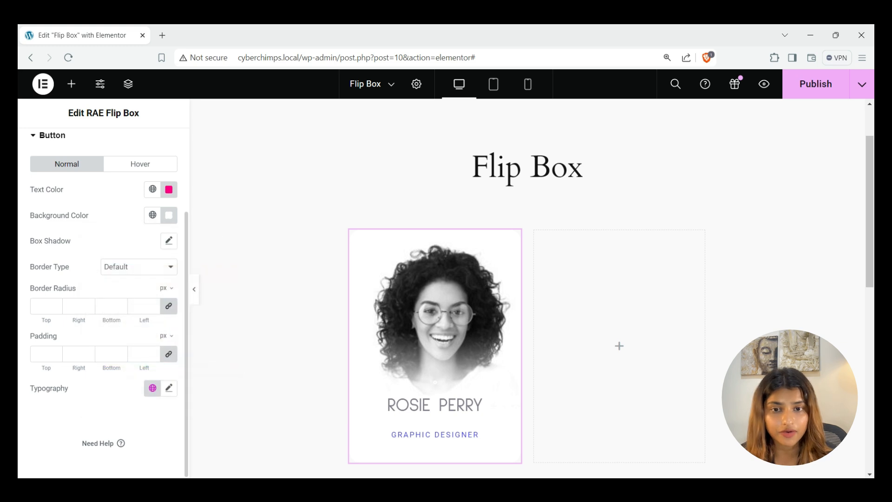
pyautogui.click(169, 240)
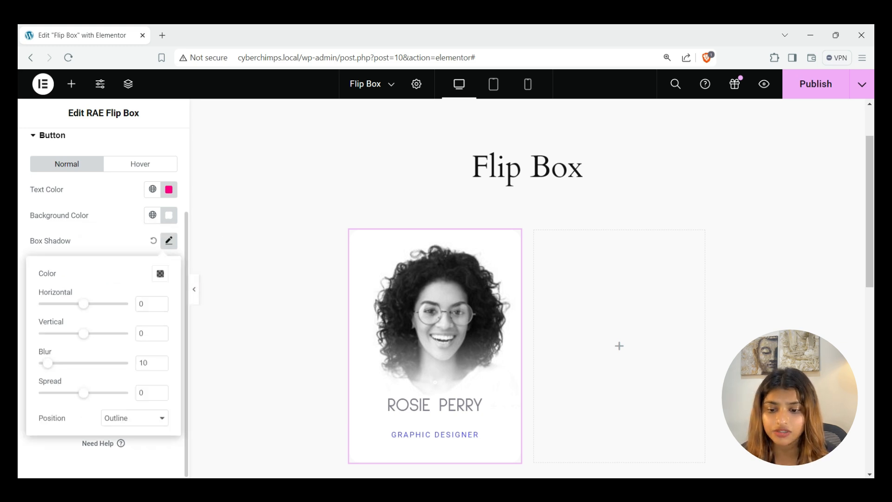
pyautogui.click(169, 240)
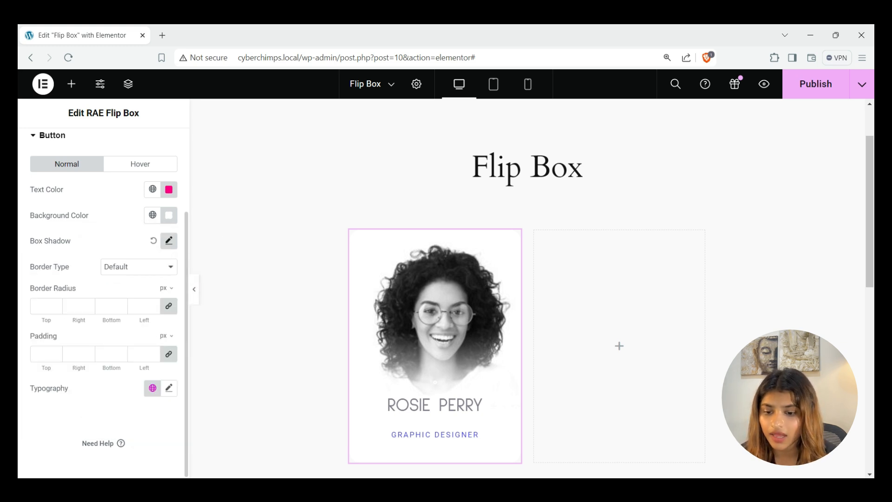
# Set the button border radius to 5 and padding to 10/20
pyautogui.click(139, 272)
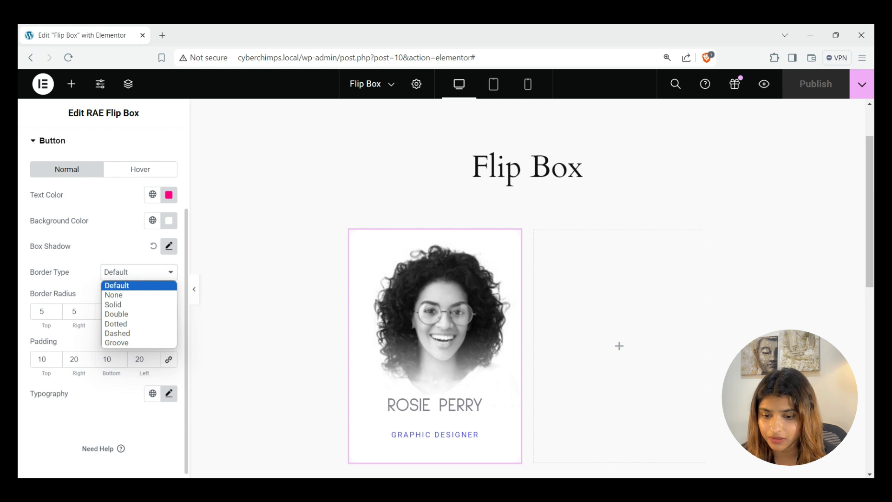
pyautogui.press('Escape')
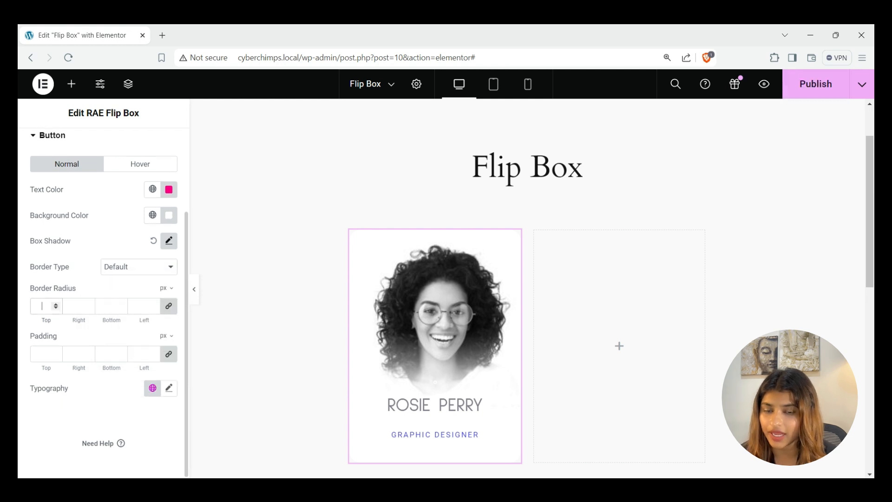
pyautogui.write('5')
pyautogui.click(43, 354)
pyautogui.write('10')
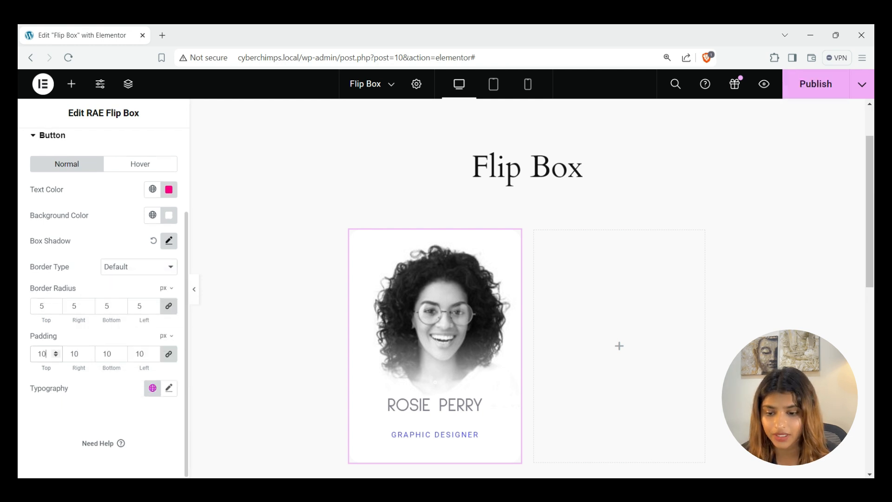
pyautogui.click(168, 354)
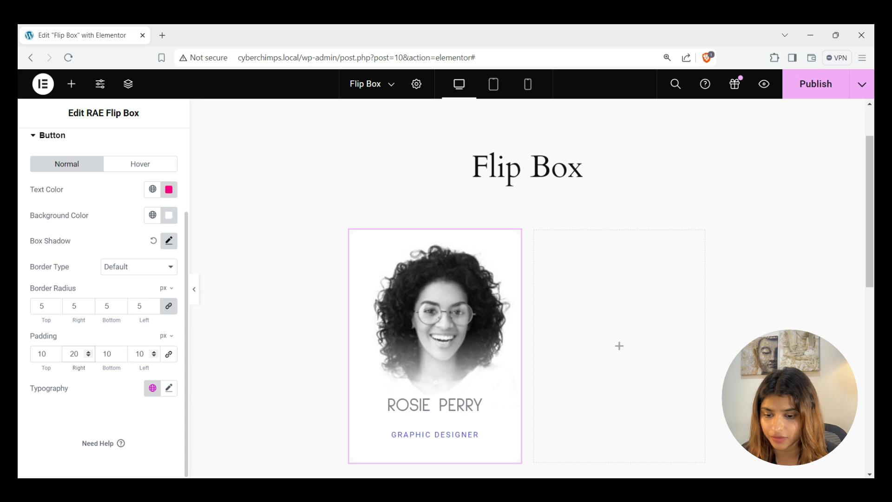
# Set the button typography to Poiret One 18, weight 400, line height 32
pyautogui.click(168, 388)
pyautogui.click(134, 205)
pyautogui.write('poi')
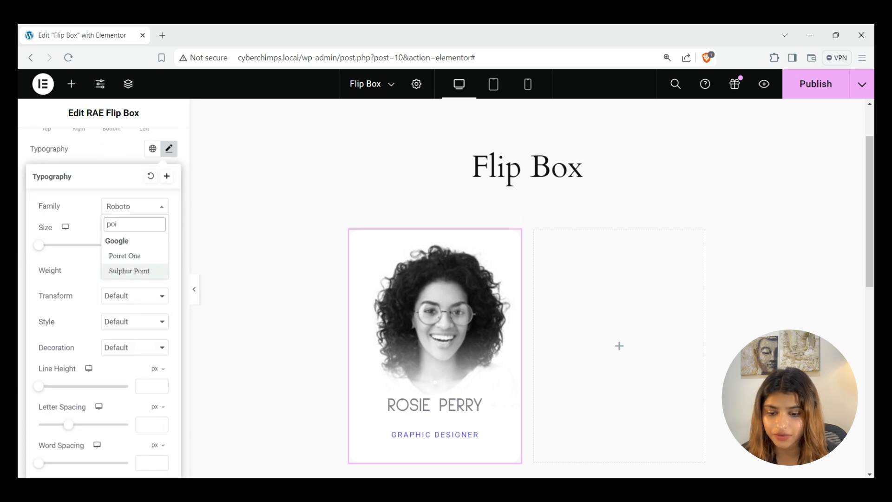
pyautogui.click(125, 255)
pyautogui.click(134, 270)
pyautogui.click(125, 310)
pyautogui.click(147, 386)
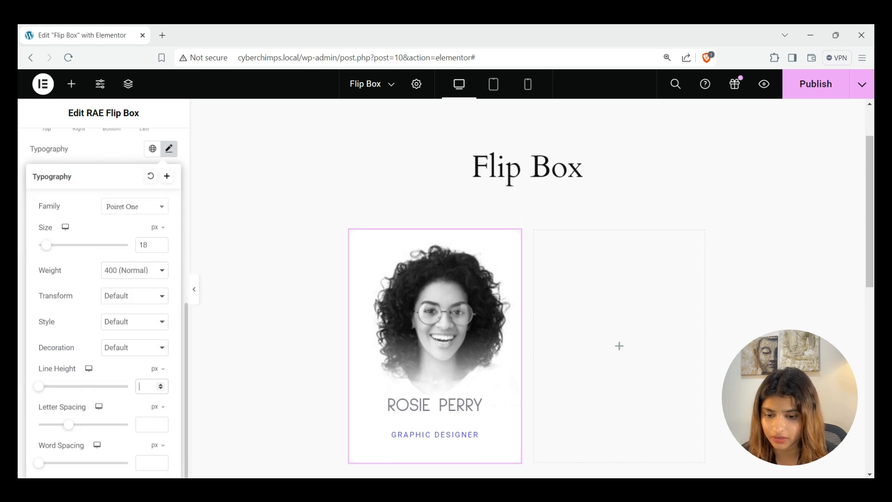
pyautogui.write('32.4')
pyautogui.moveTo(428, 354)
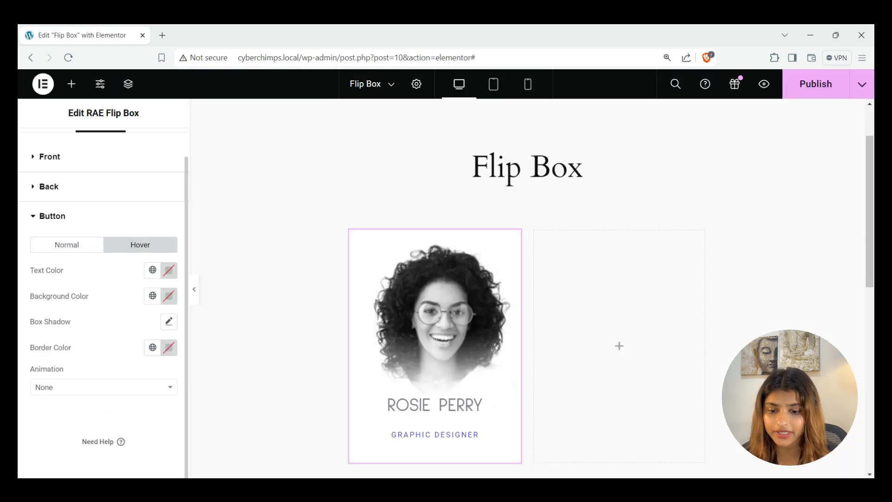
# Set black hover text and a hover box shadow, briefly trying a red #EB3737 background
pyautogui.click(169, 270)
pyautogui.click(215, 327)
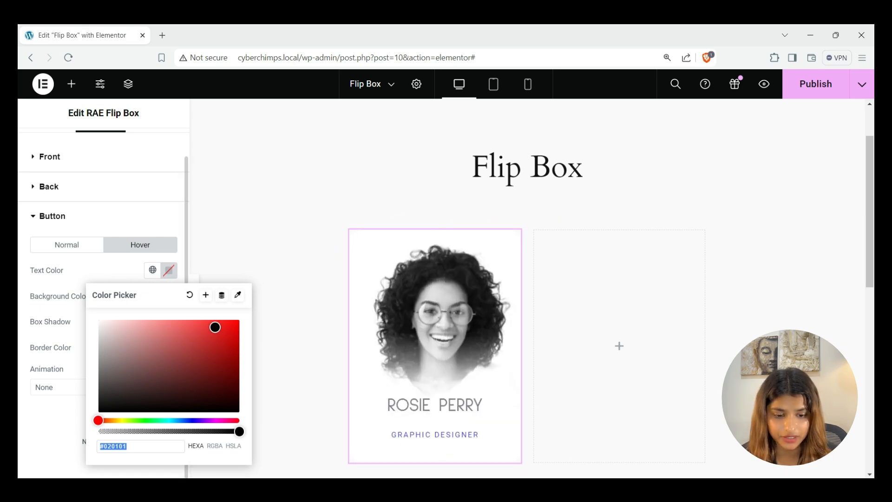
pyautogui.click(168, 270)
pyautogui.click(168, 296)
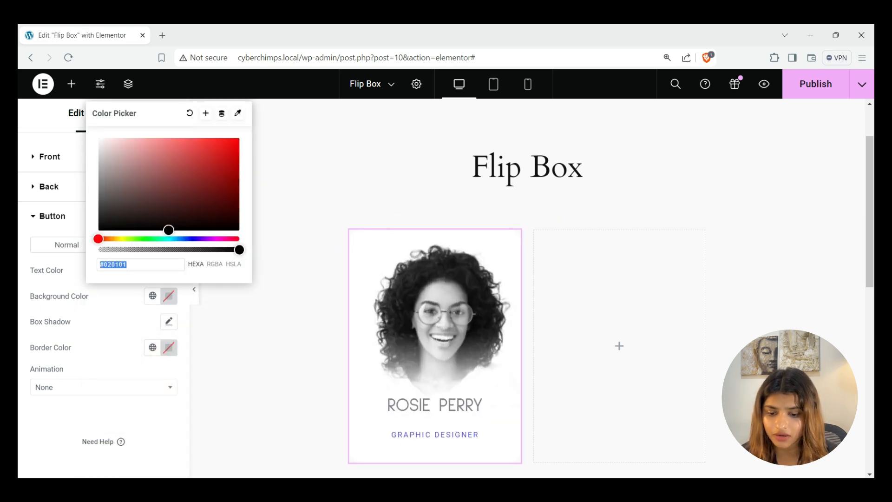
pyautogui.click(207, 145)
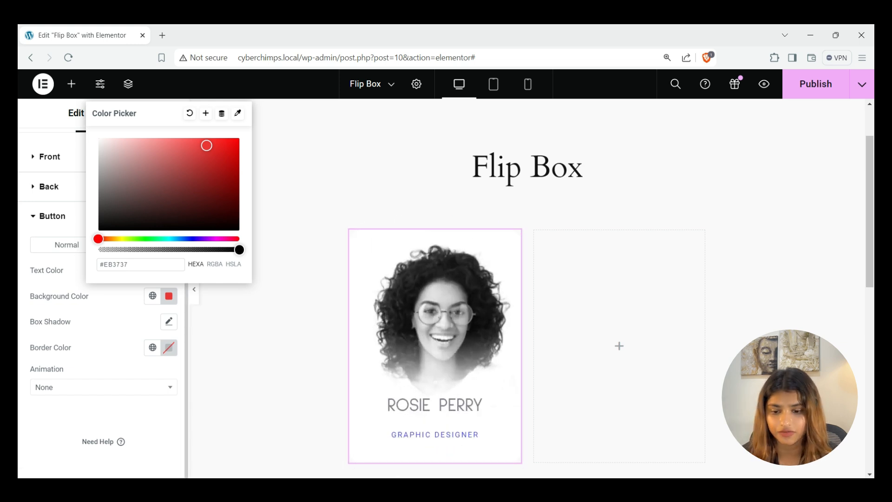
pyautogui.click(169, 321)
pyautogui.click(169, 321)
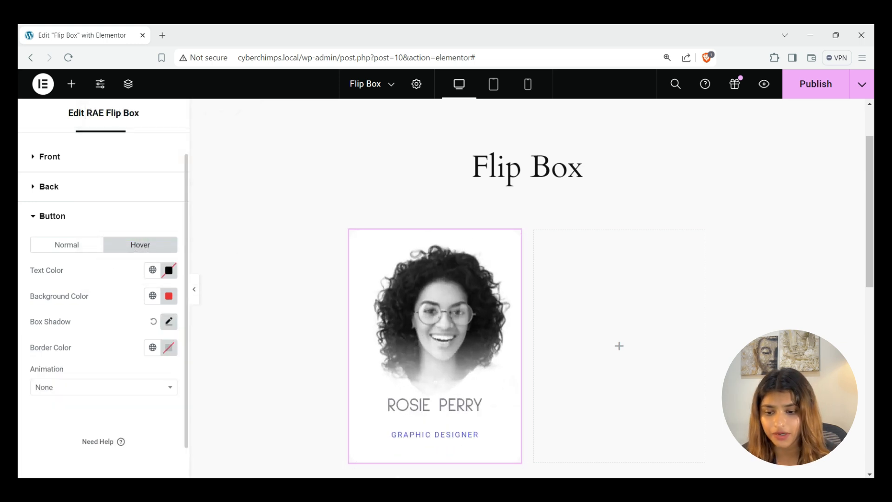
# Make the hover border black, clear the hover background, then publish and preview the page
pyautogui.click(168, 347)
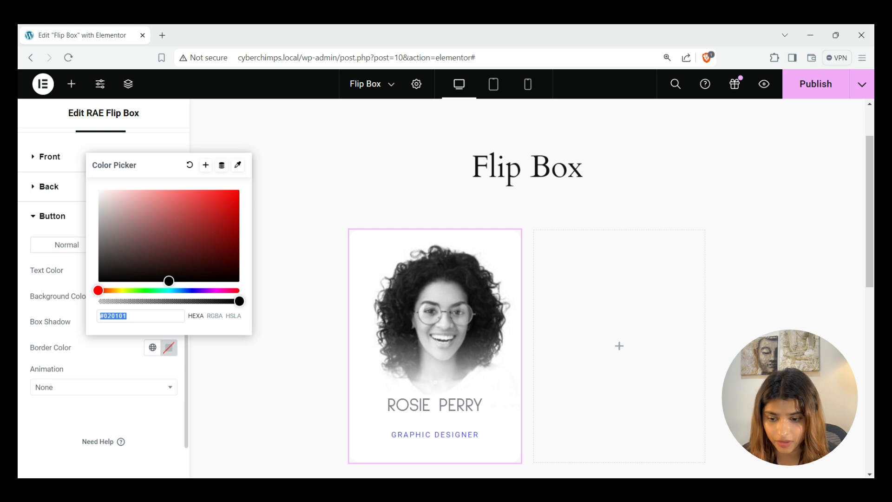
pyautogui.click(139, 388)
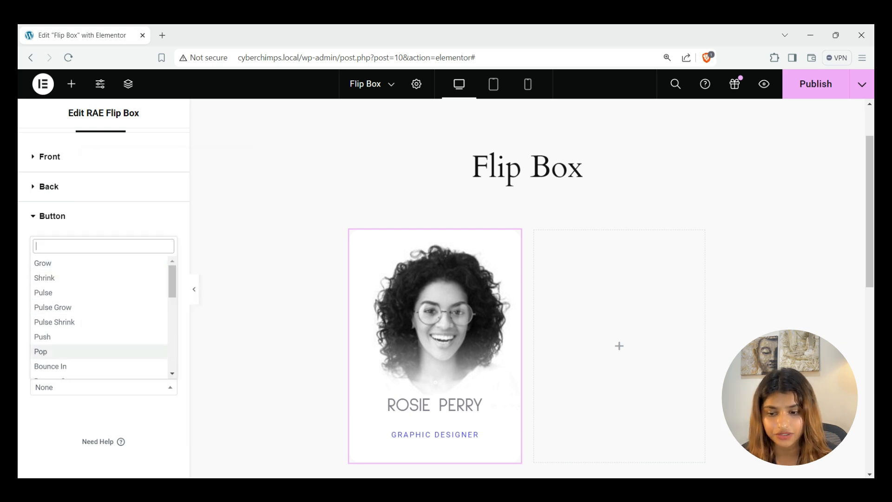
pyautogui.click(139, 387)
pyautogui.click(169, 296)
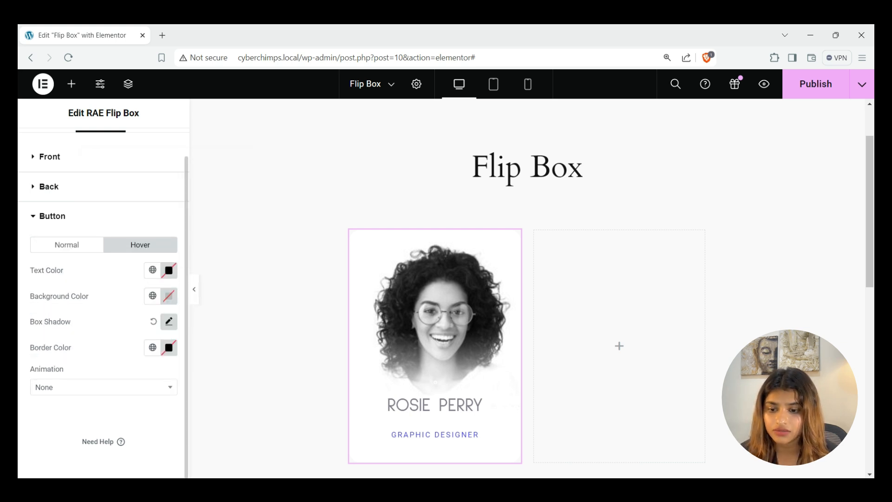
pyautogui.click(816, 84)
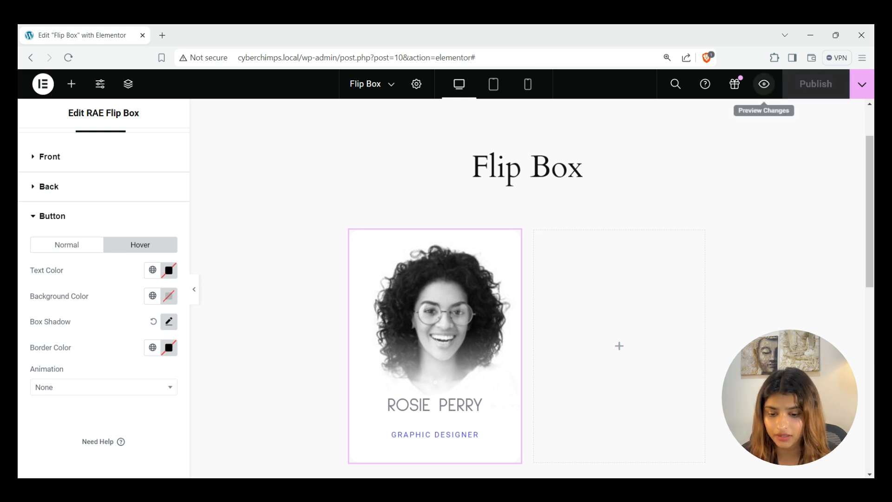
pyautogui.click(764, 84)
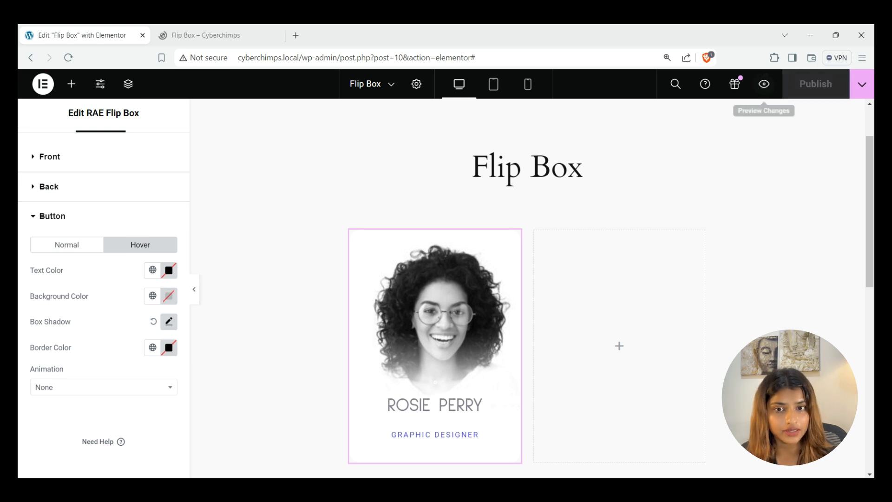